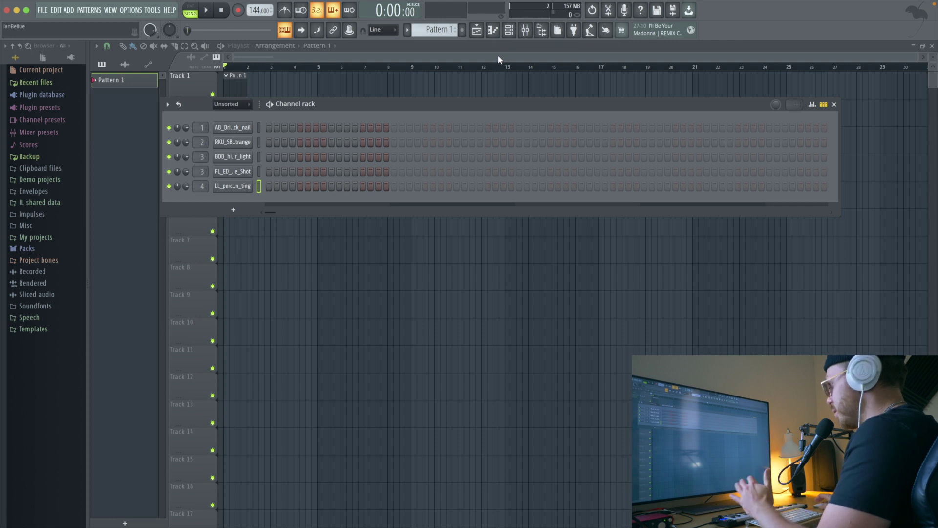
# Check the sample settings of the kick, snare, hi-hat and percussion channels.
pyautogui.click(236, 128)
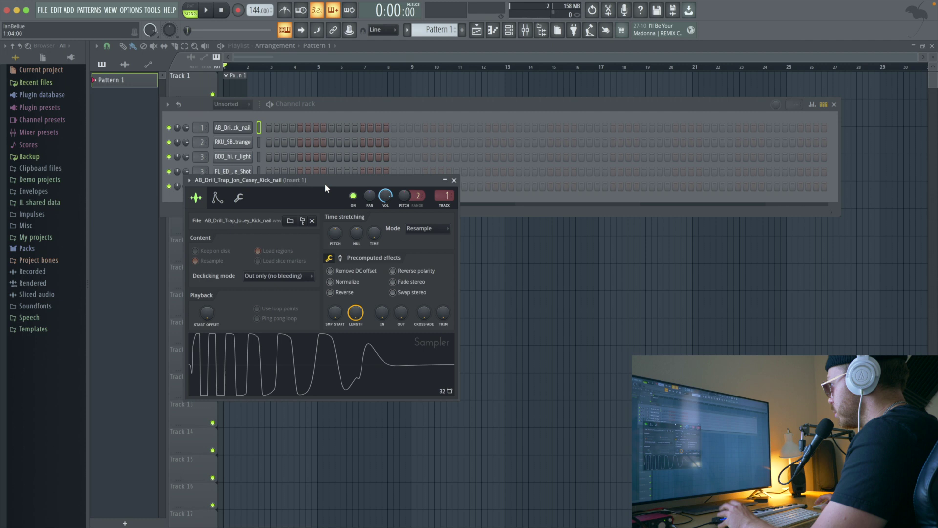
pyautogui.click(233, 142)
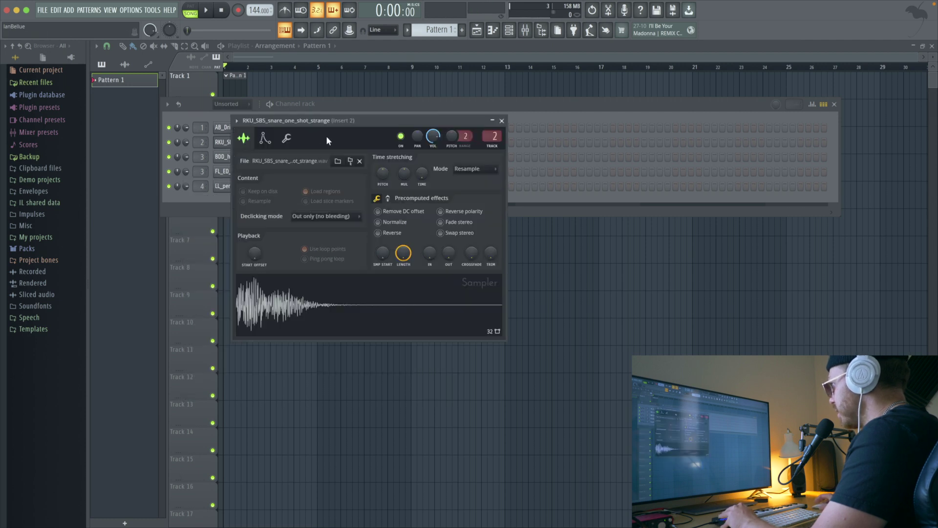
pyautogui.moveTo(373, 119); pyautogui.dragTo(450, 106)
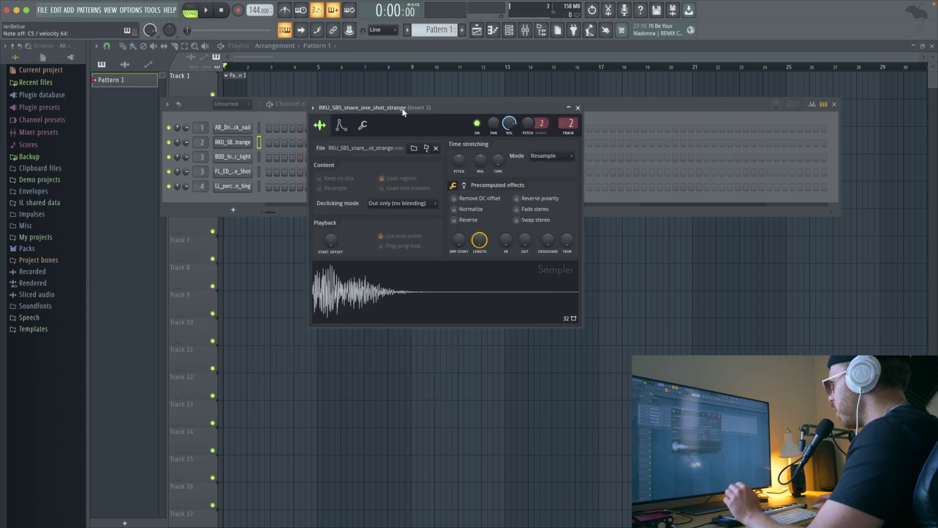
pyautogui.click(240, 160)
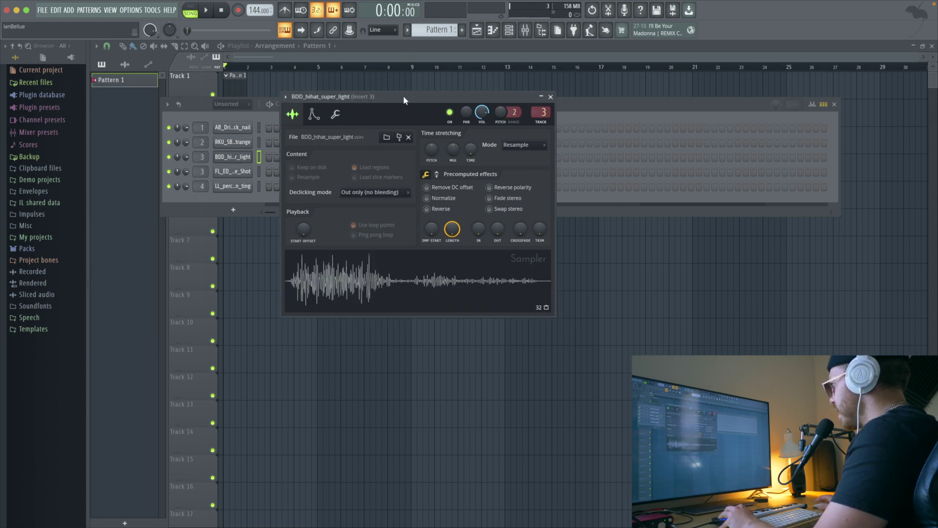
pyautogui.click(233, 171)
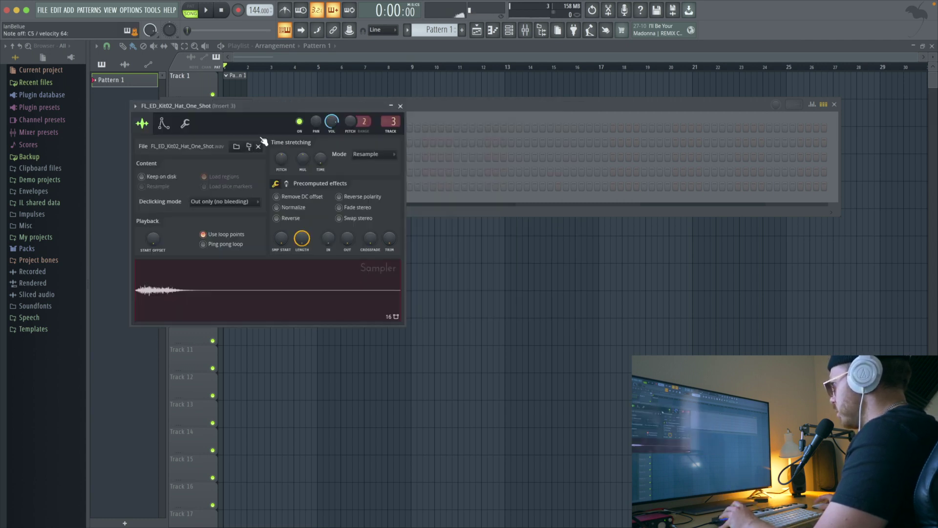
pyautogui.moveTo(259, 106); pyautogui.dragTo(417, 104)
pyautogui.click(232, 188)
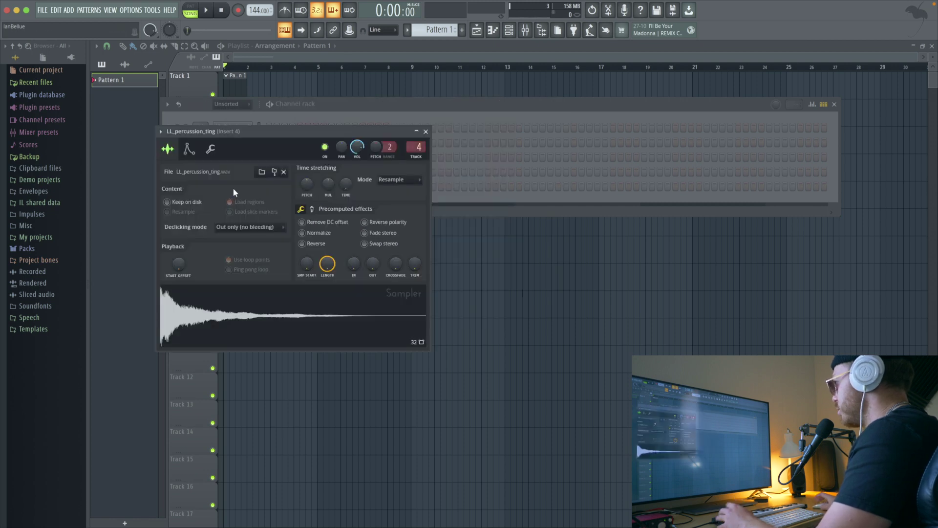
pyautogui.click(426, 132)
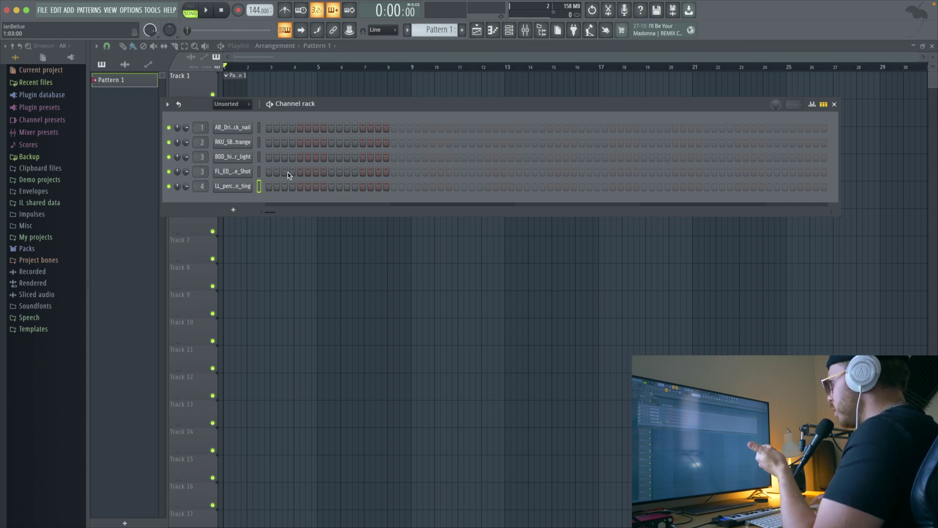
# Place the first hi-hat hits in the FL_ED_Kit02_Hat_One_Shot row and start playback.
pyautogui.click(355, 173)
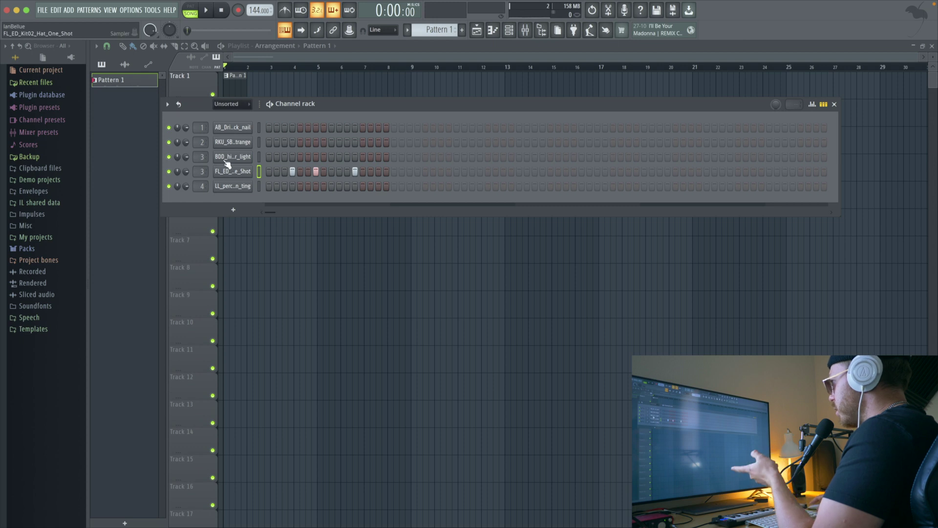
pyautogui.click(378, 172)
pyautogui.click(418, 172)
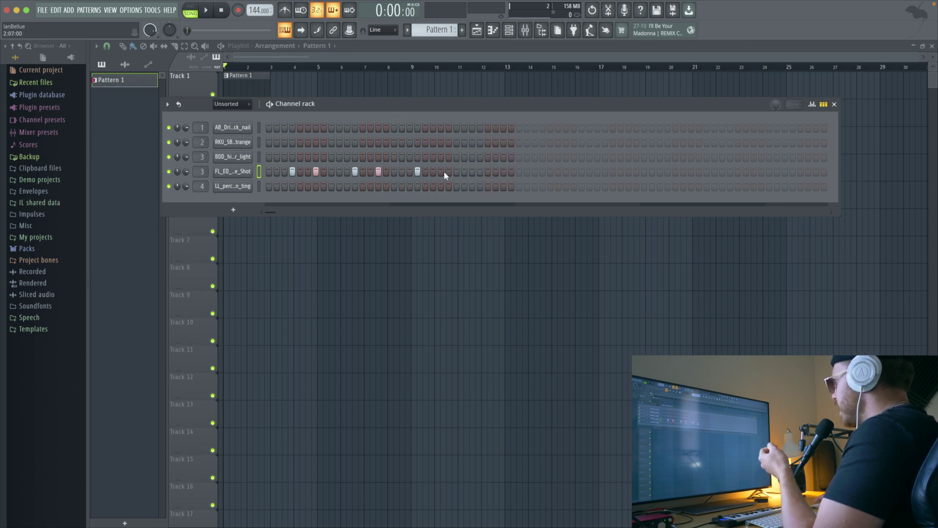
pyautogui.click(442, 172)
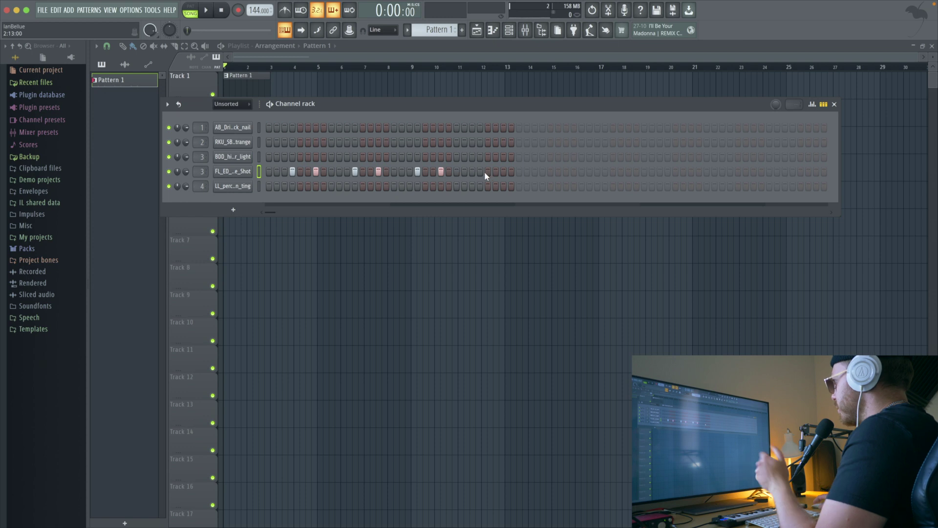
pyautogui.click(271, 106)
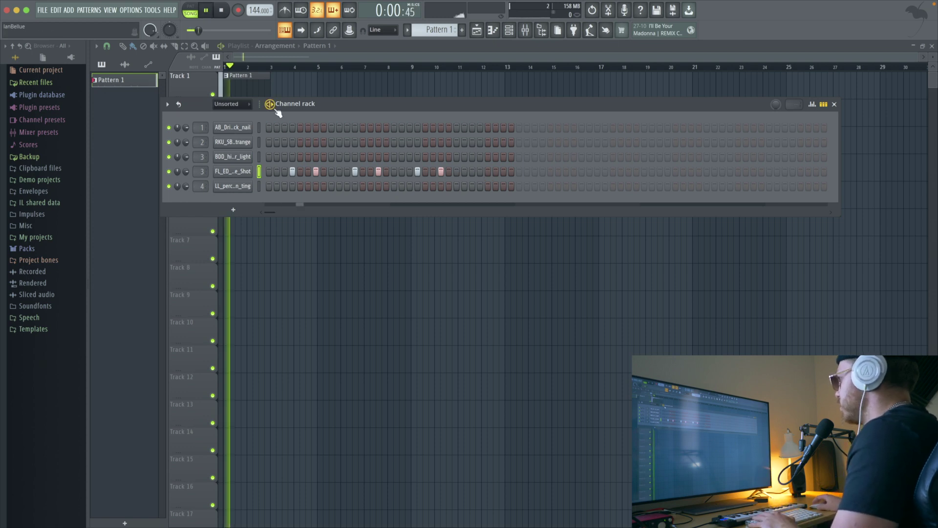
# Turn off Ping pong loop in the hat channel's sampler settings.
pyautogui.click(244, 168)
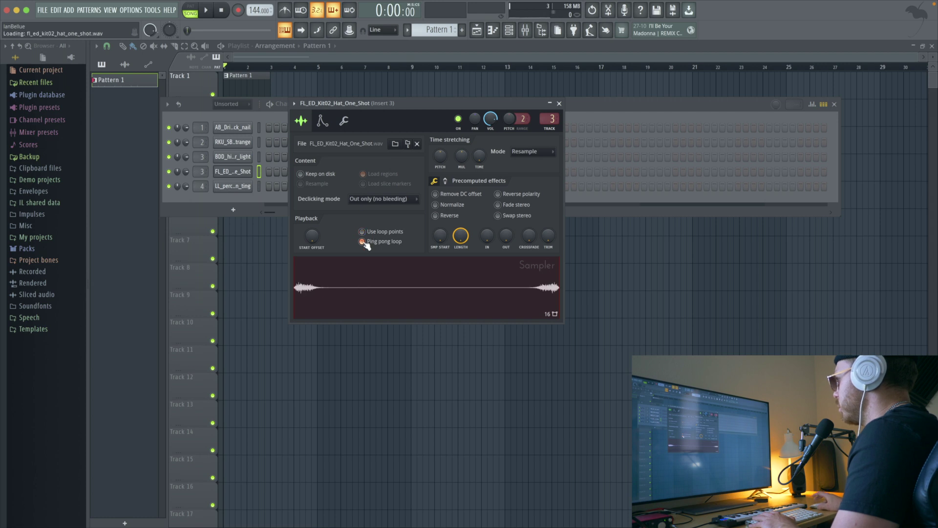
pyautogui.click(362, 241)
pyautogui.press('space')
pyautogui.click(268, 113)
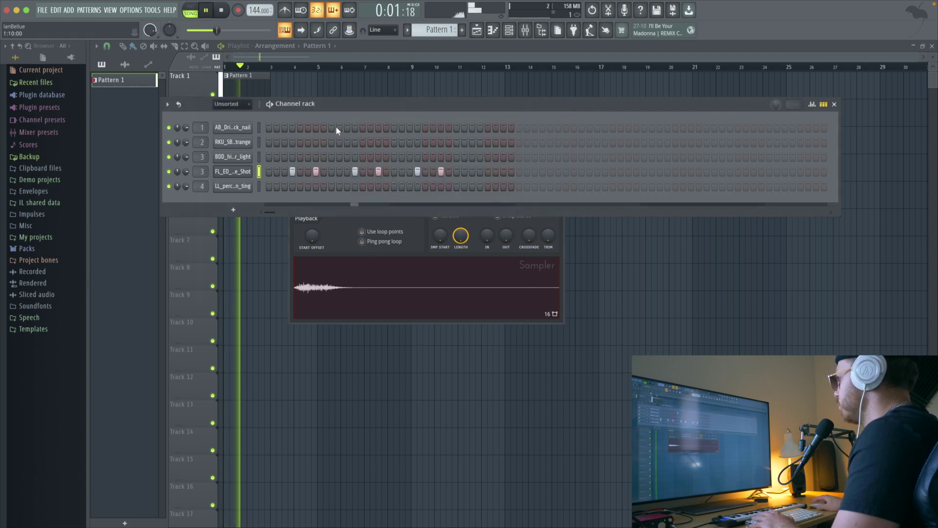
# Extend the hat hits through the third and fourth bars, ending in a quick roll.
pyautogui.click(487, 172)
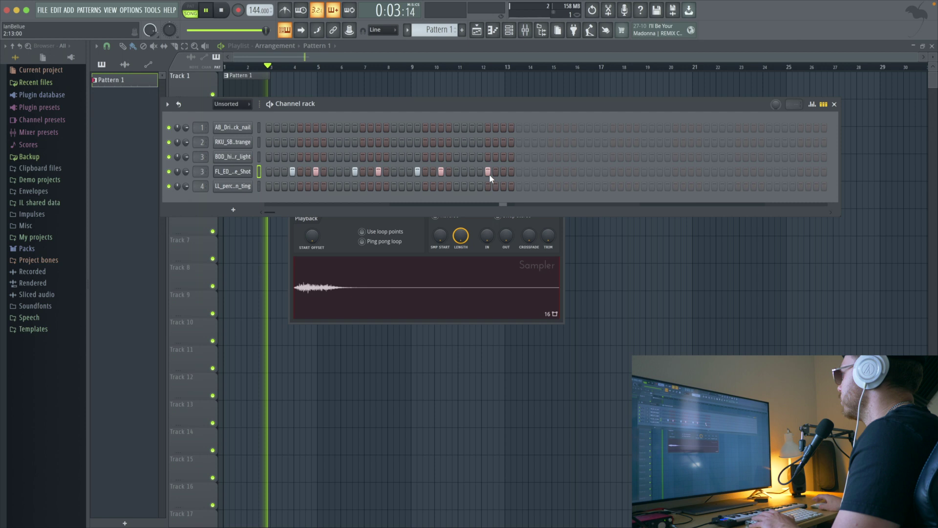
pyautogui.click(503, 172)
pyautogui.rightClick(488, 171)
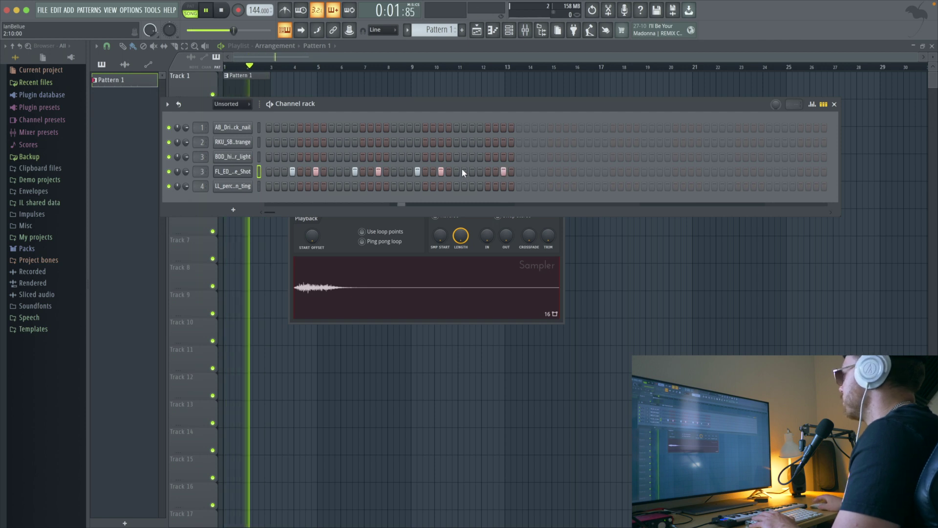
pyautogui.click(457, 172)
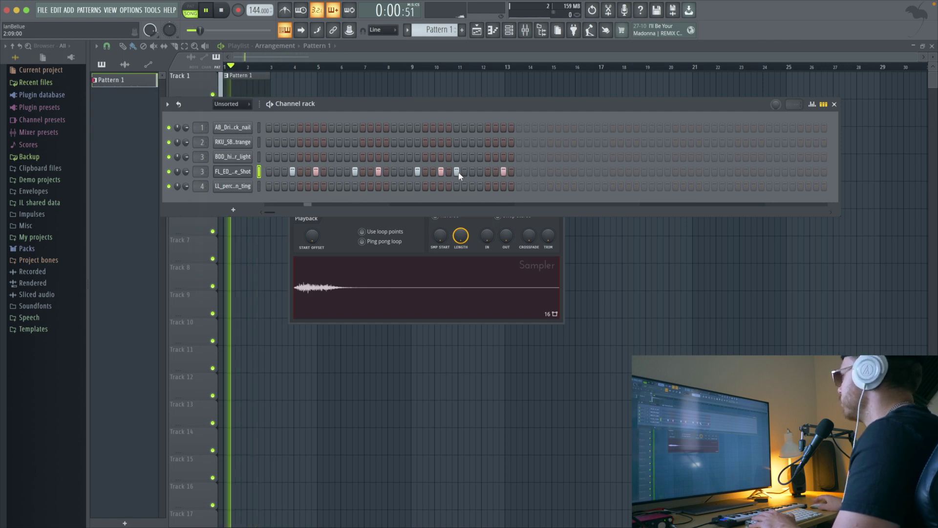
pyautogui.press('space')
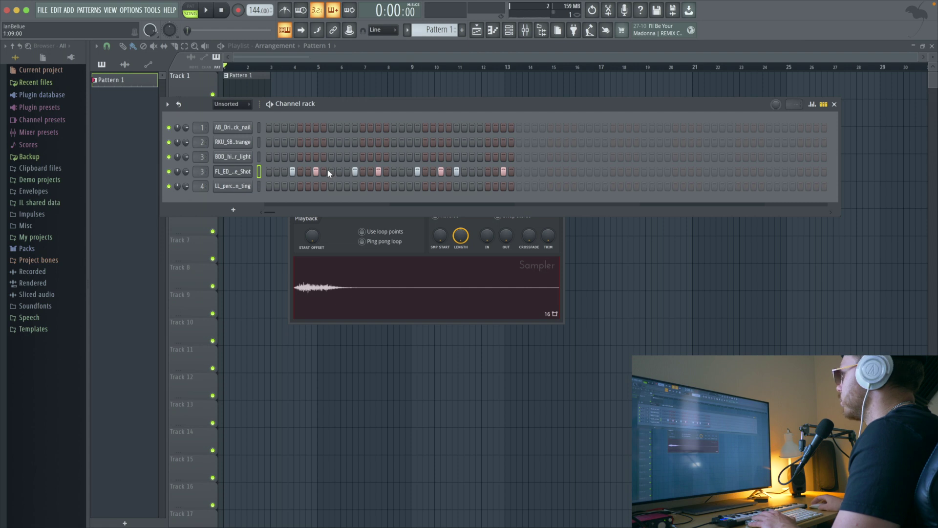
pyautogui.click(542, 171)
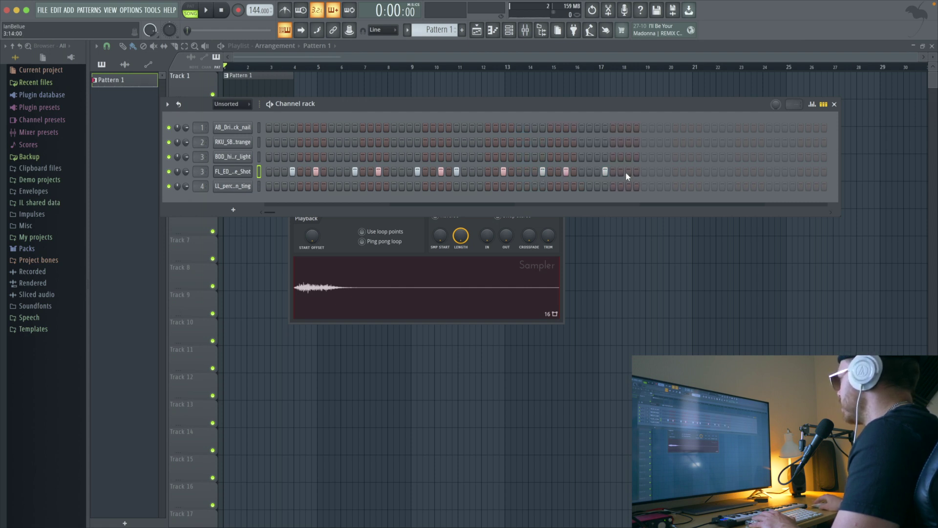
pyautogui.click(659, 171)
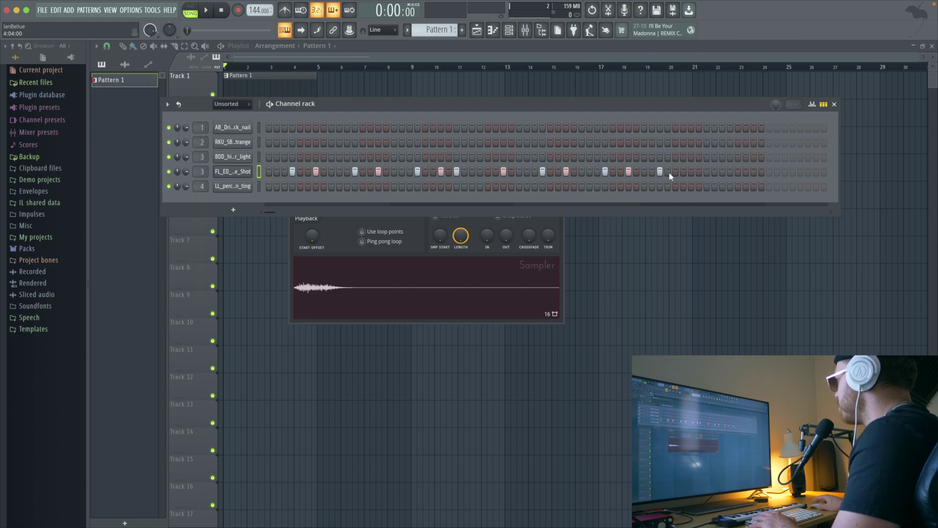
pyautogui.rightClick(660, 172)
pyautogui.click(668, 172)
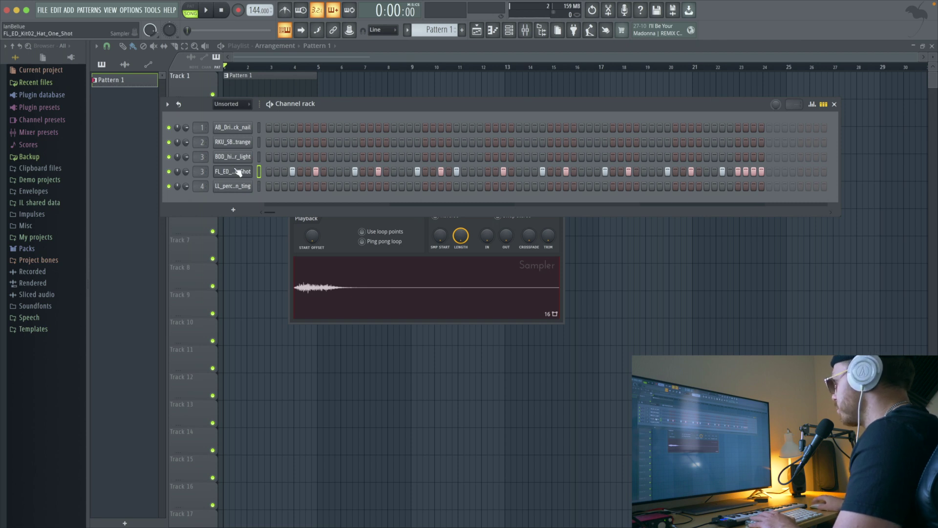
pyautogui.press('space')
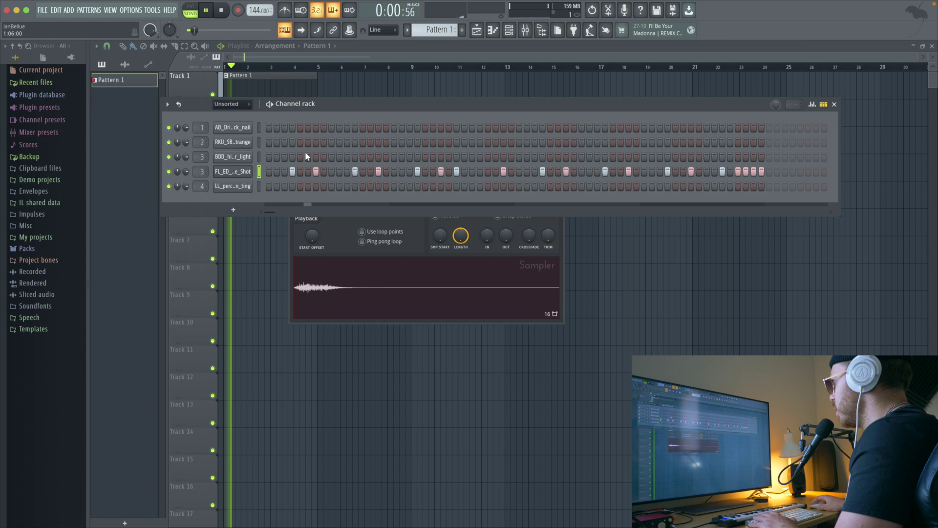
# Put a kick on step 1, a snare on step 9, and a second kick later in bar one.
pyautogui.press('space')
pyautogui.click(269, 127)
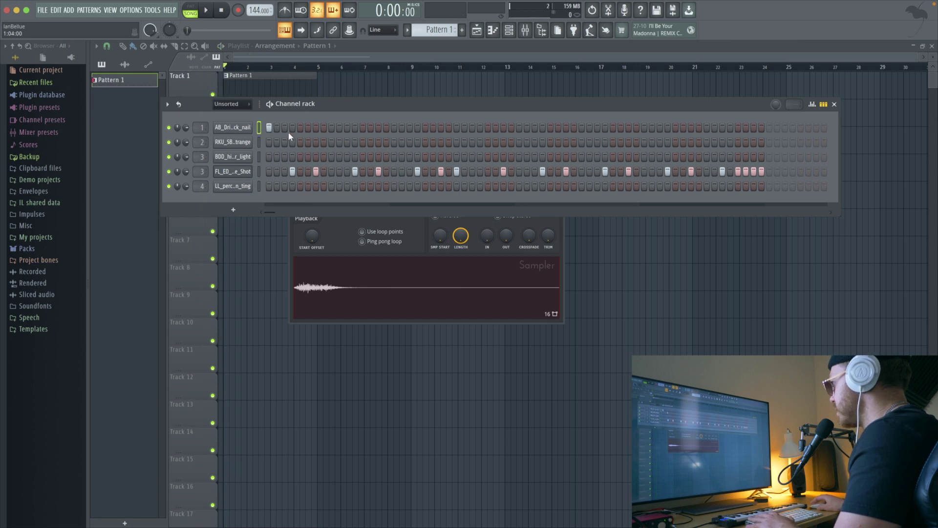
pyautogui.click(330, 142)
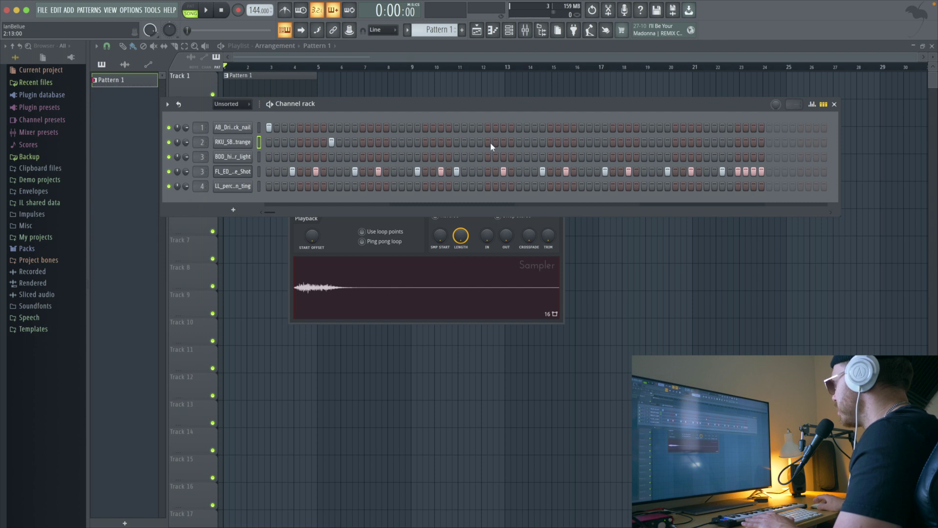
pyautogui.press('space')
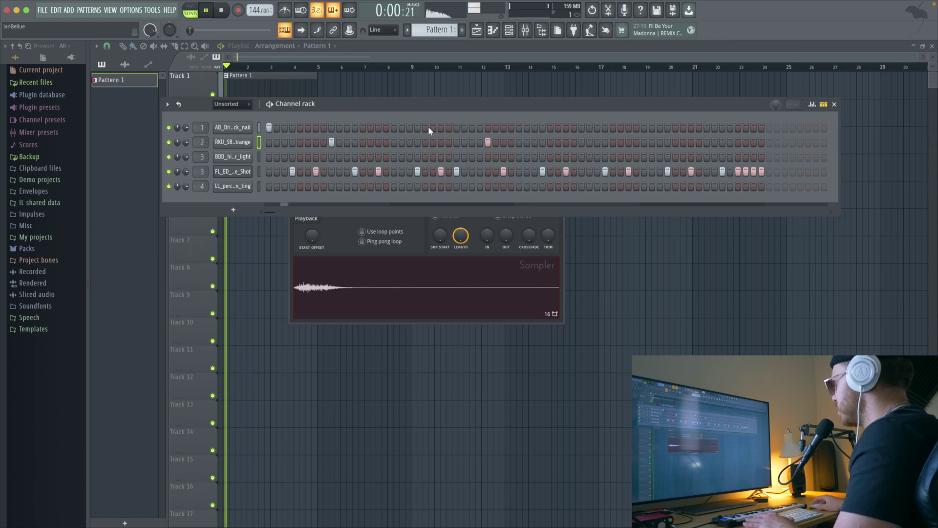
pyautogui.click(426, 127)
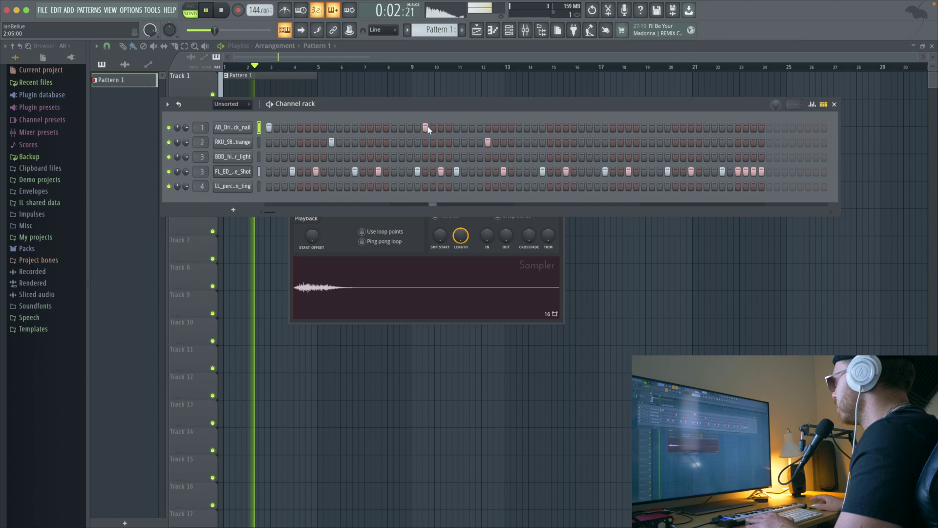
pyautogui.click(426, 128)
pyautogui.click(457, 128)
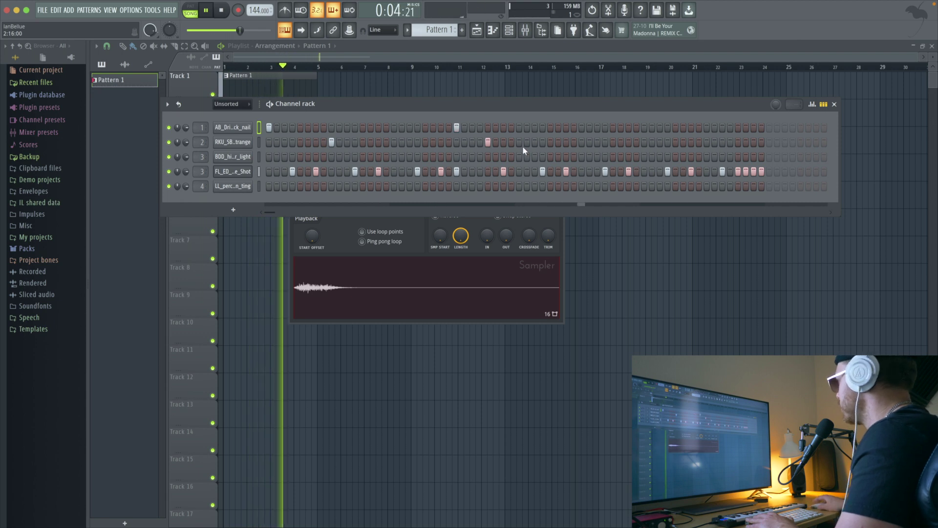
pyautogui.press('space')
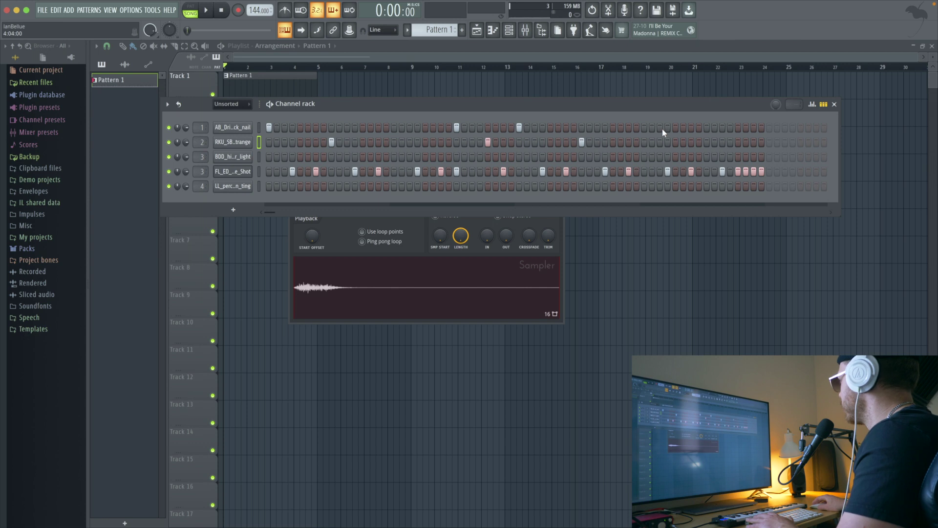
# Shift a late hit in the fourth row one step later, then stop playback.
pyautogui.press('space')
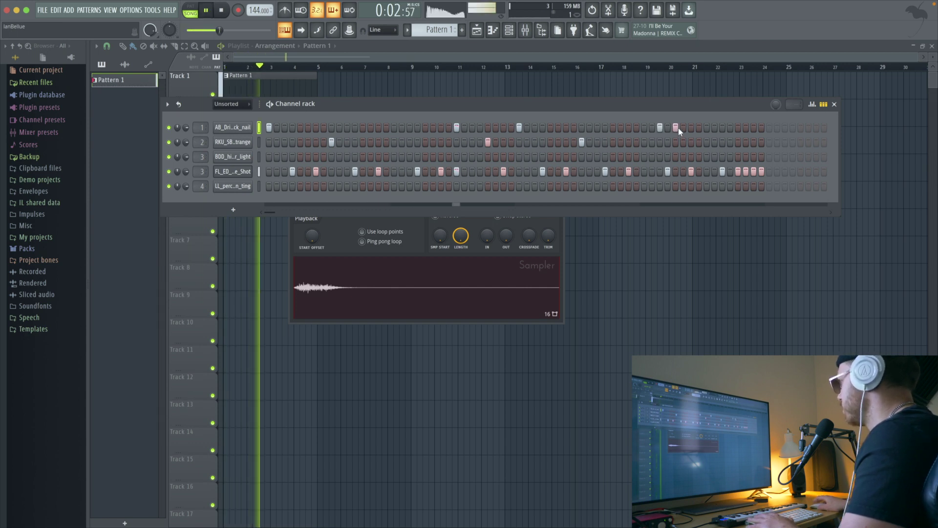
pyautogui.click(457, 171)
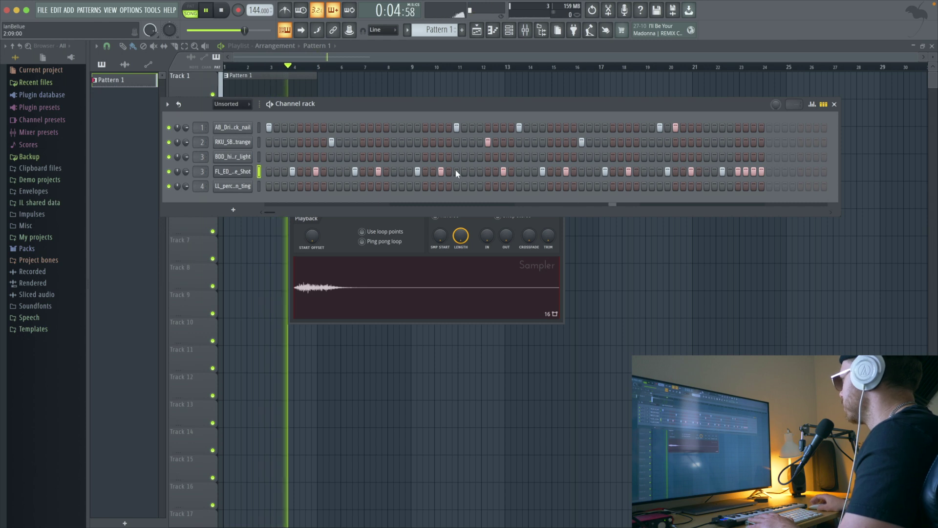
pyautogui.click(472, 172)
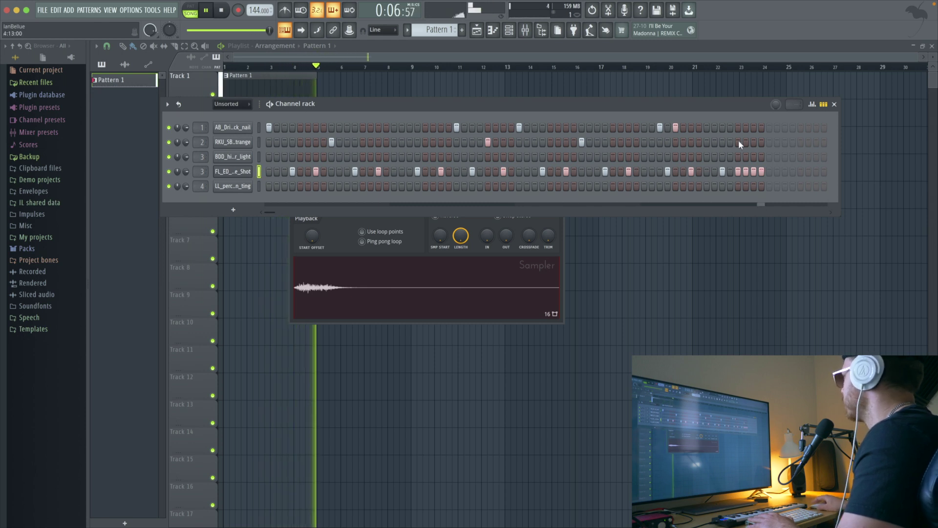
pyautogui.press('space')
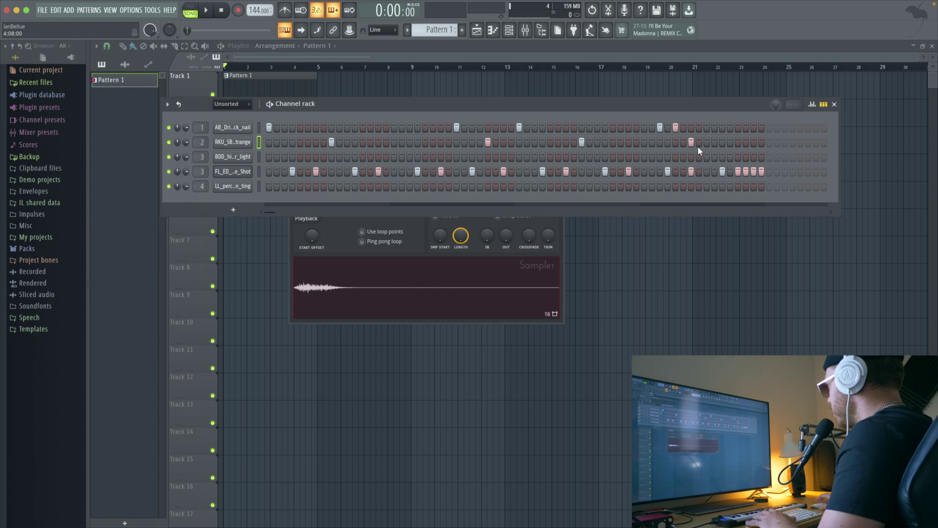
# Remove the late snare hit and try replacement hits near the end of the snare row.
pyautogui.press('space')
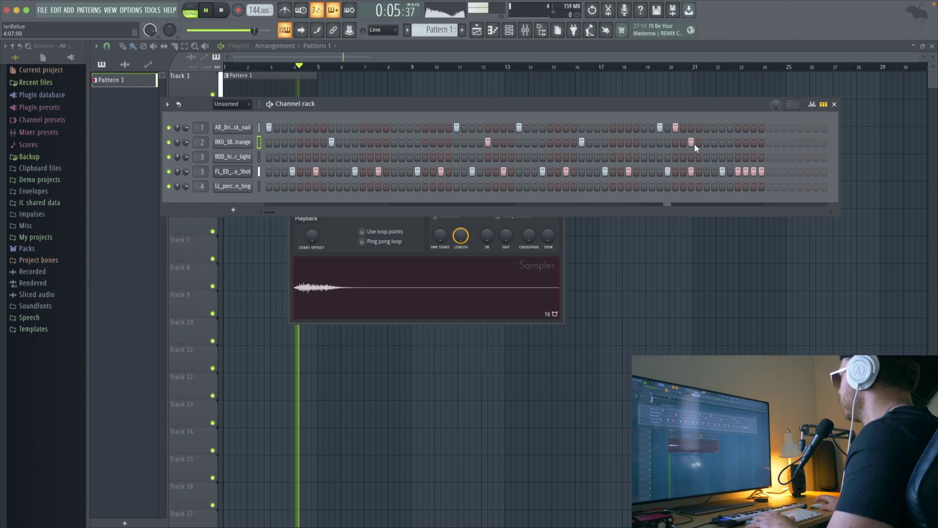
pyautogui.click(692, 142)
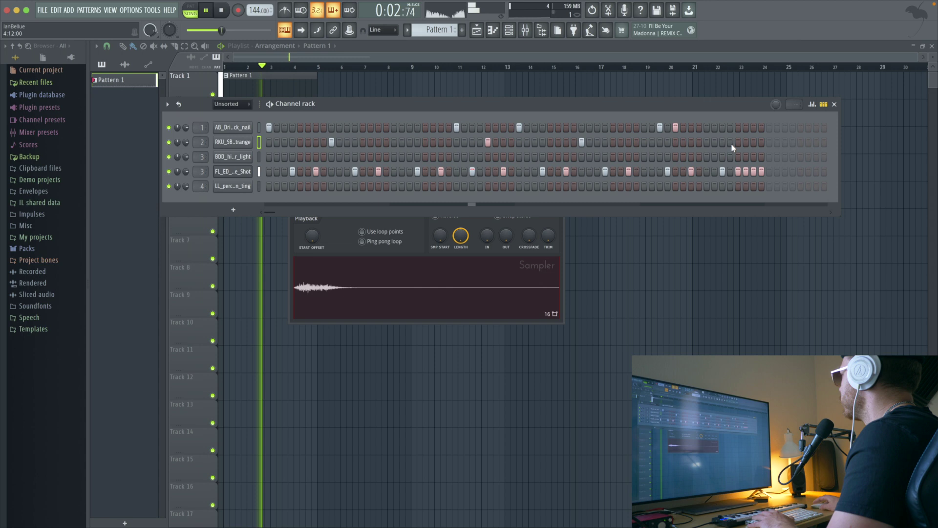
pyautogui.click(643, 141)
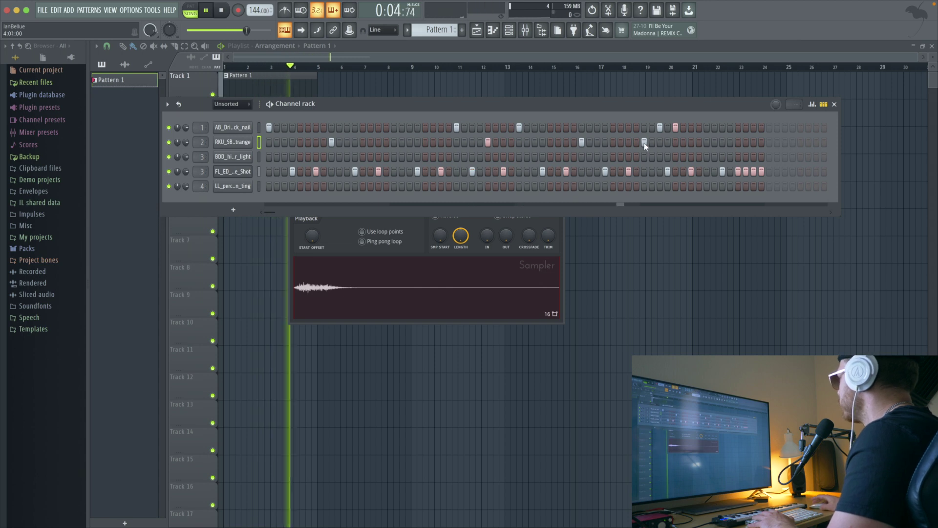
pyautogui.click(644, 142)
pyautogui.click(629, 143)
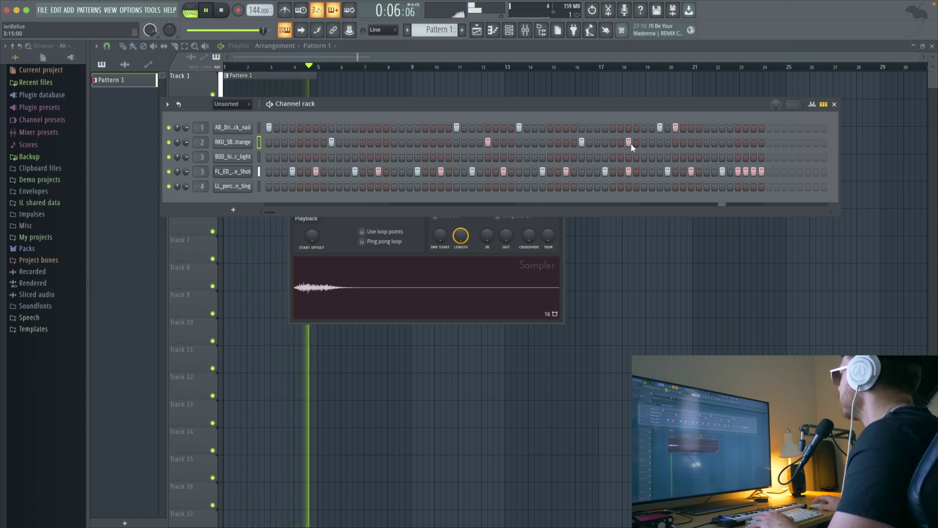
pyautogui.click(629, 142)
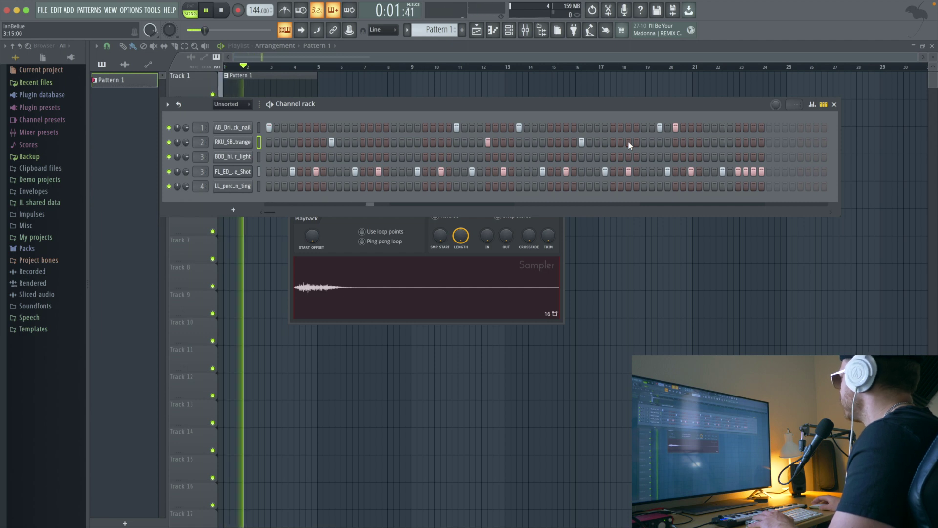
# Settle the snare fill on one late step and add the first hit on the third row.
pyautogui.click(644, 142)
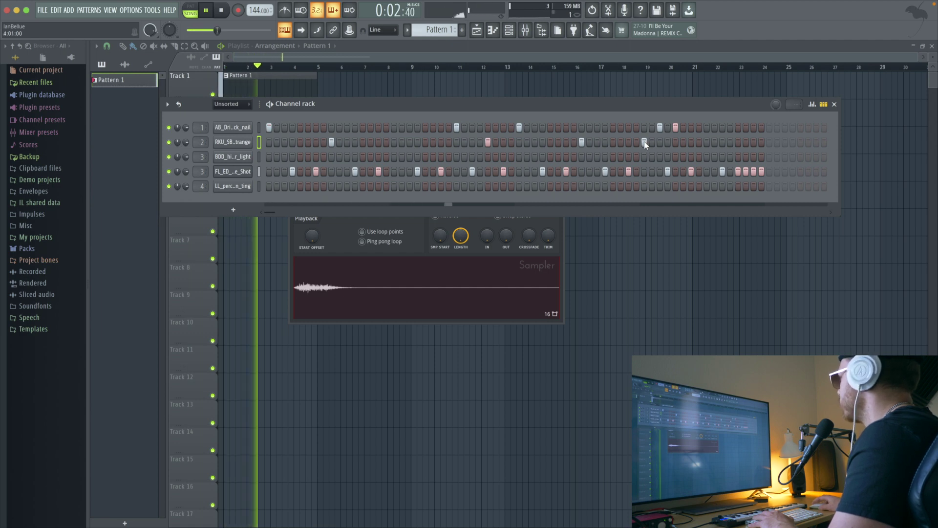
pyautogui.click(614, 141)
pyautogui.click(614, 142)
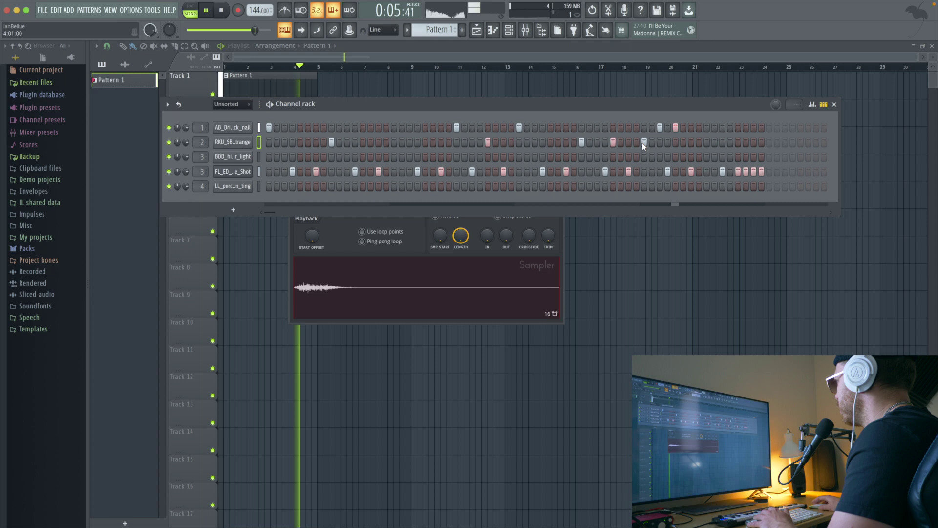
pyautogui.click(644, 142)
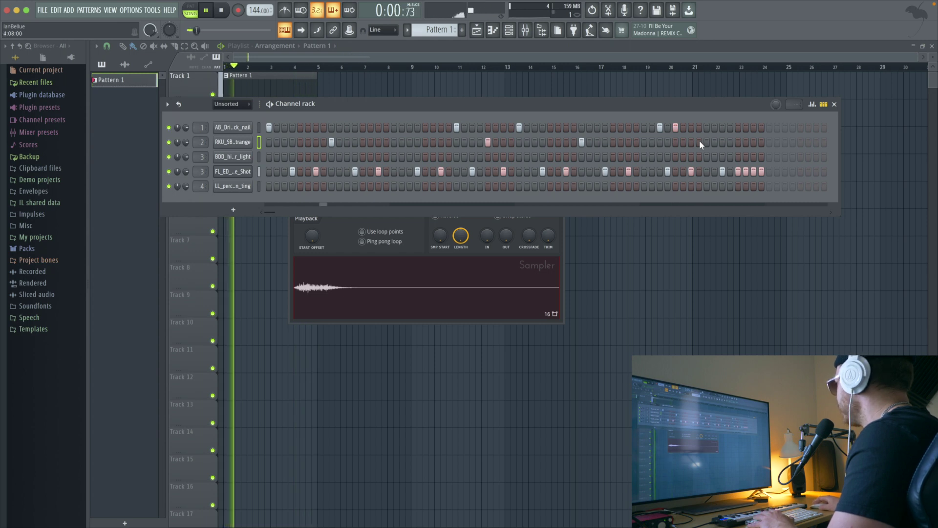
pyautogui.click(675, 141)
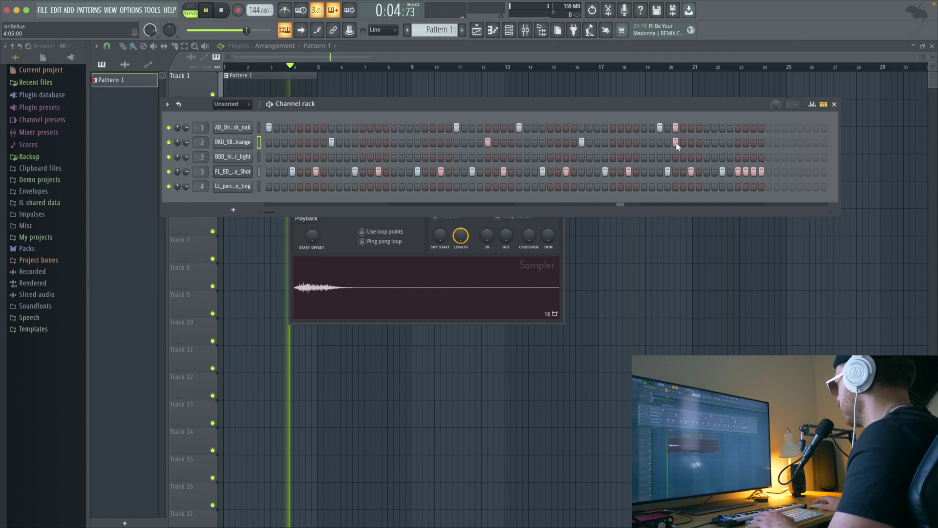
pyautogui.click(659, 142)
pyautogui.click(675, 142)
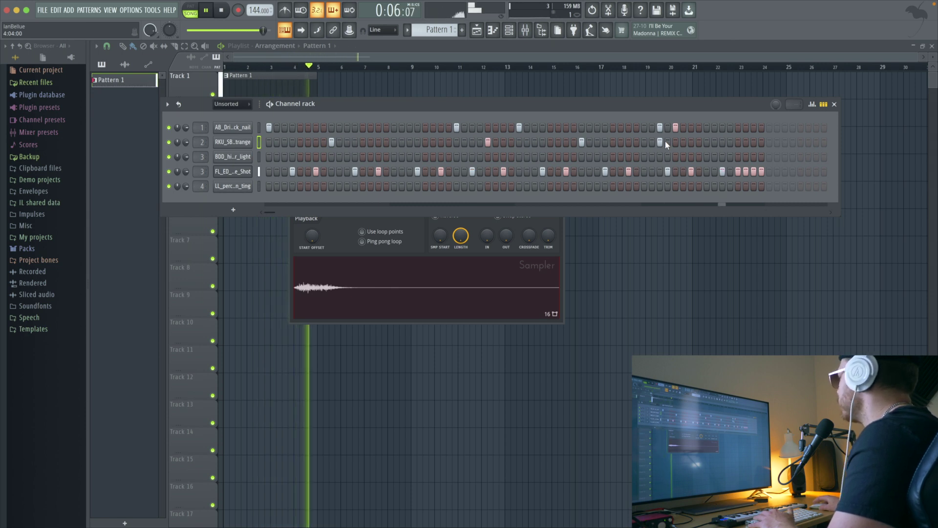
pyautogui.press('space')
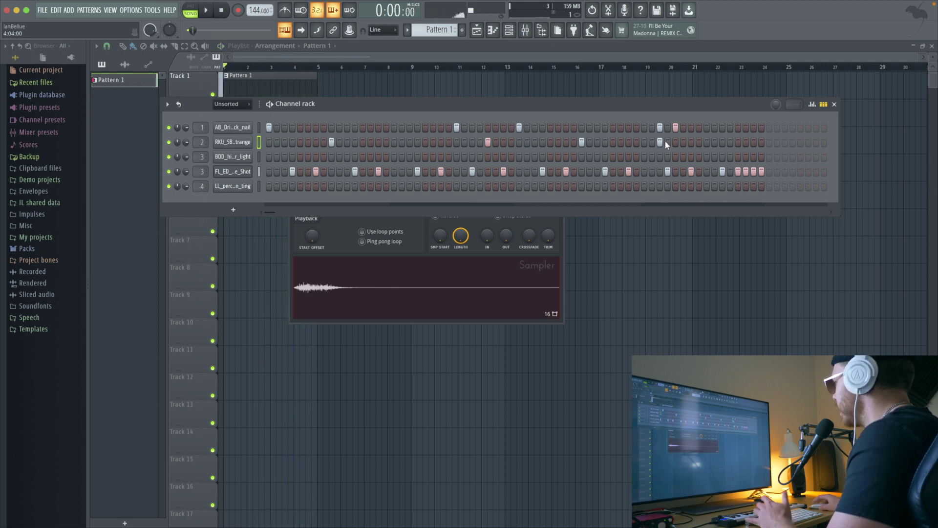
pyautogui.click(284, 156)
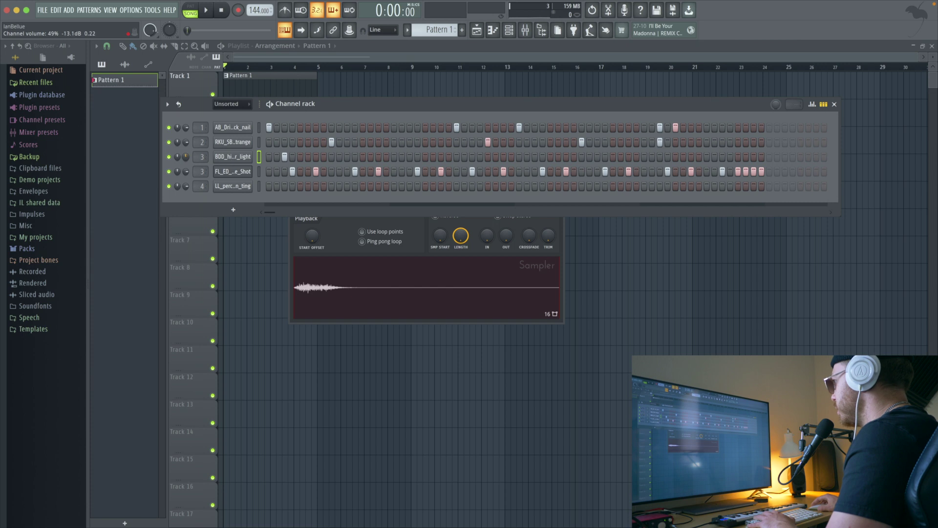
# Try a few early hits on the BDD_hihat_super_light row, then clear them again.
pyautogui.press('space')
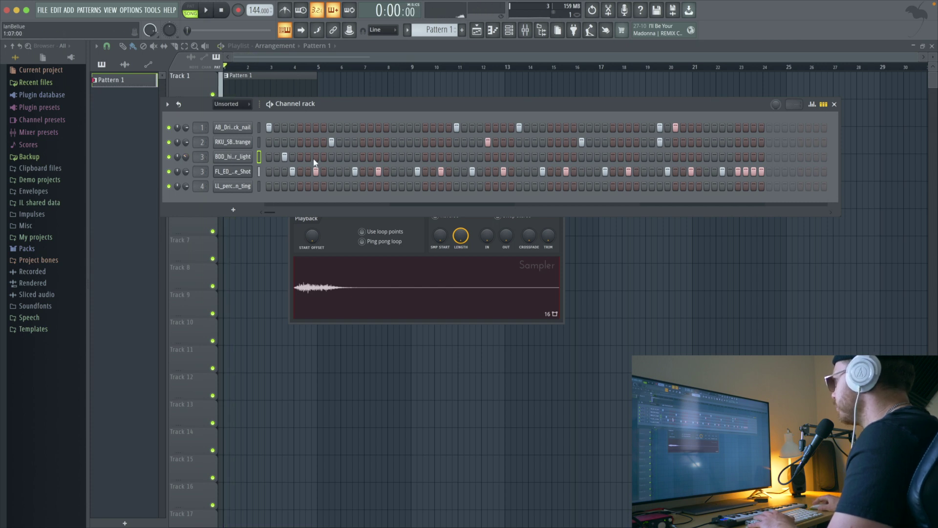
pyautogui.click(346, 157)
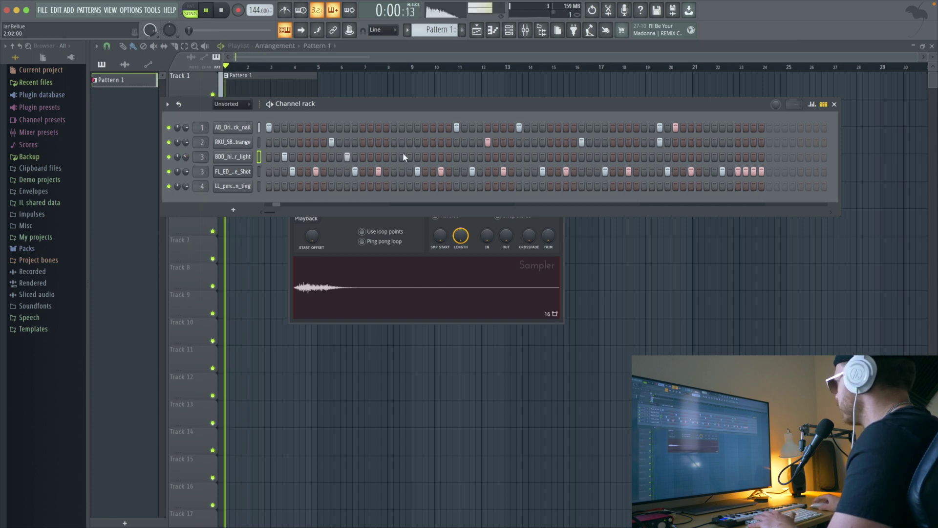
pyautogui.click(386, 156)
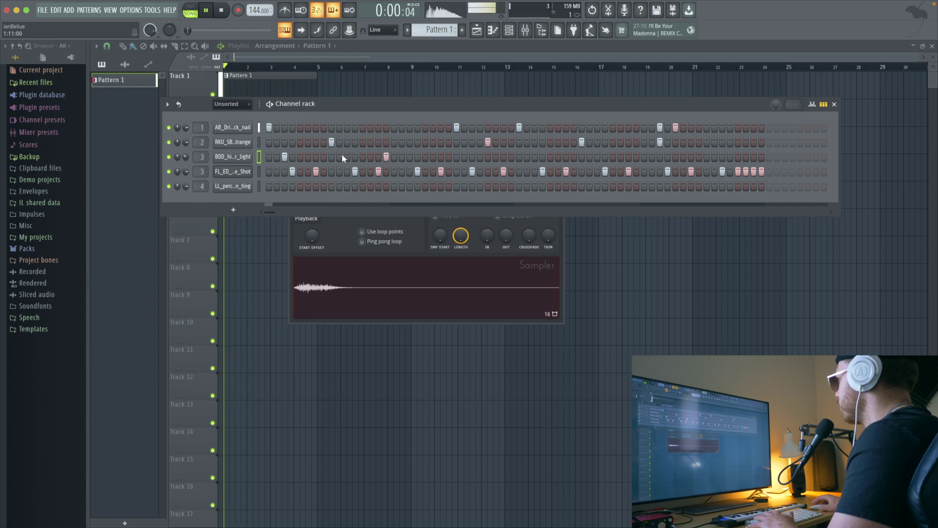
pyautogui.press('space')
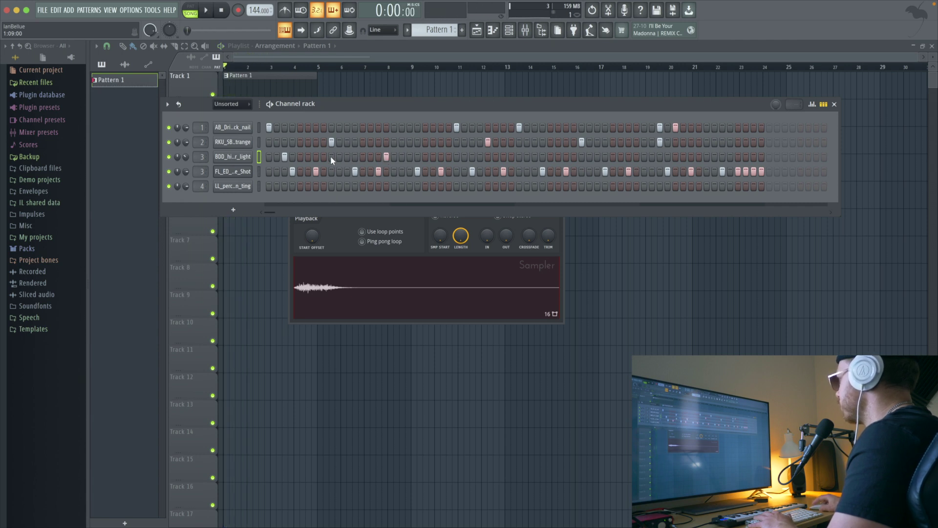
pyautogui.click(331, 157)
pyautogui.click(347, 156)
pyautogui.press('space')
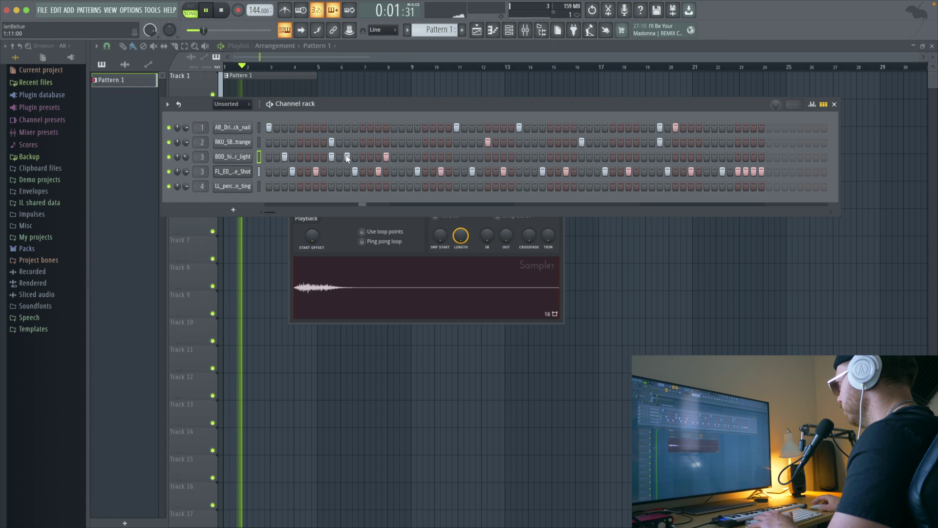
pyautogui.click(347, 157)
pyautogui.click(331, 157)
pyautogui.click(386, 156)
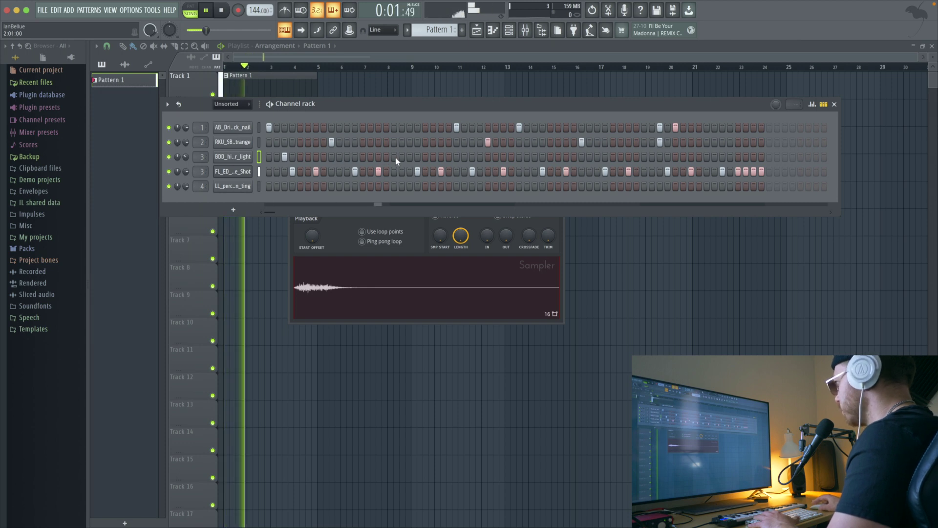
pyautogui.press('space')
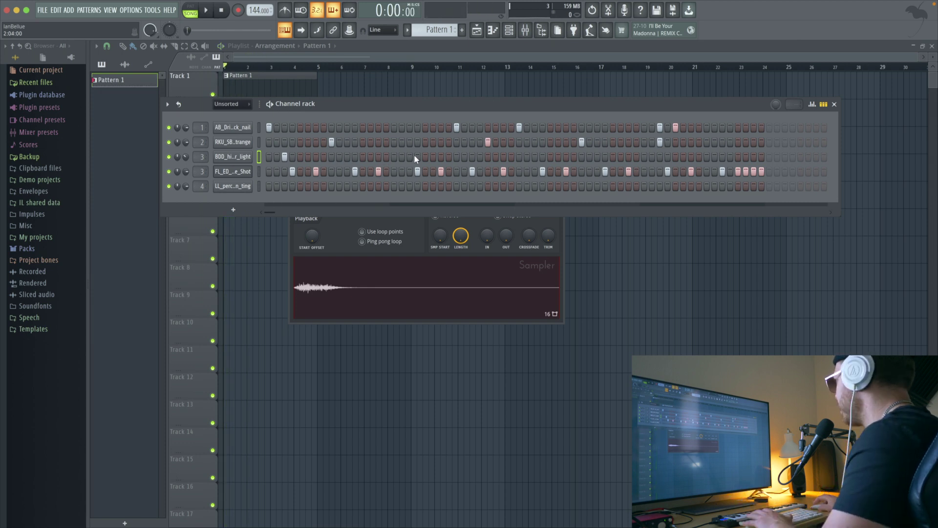
# Scatter hi-hat hits across the BDD_hihat_super_light row from the first bar to the end.
pyautogui.click(410, 156)
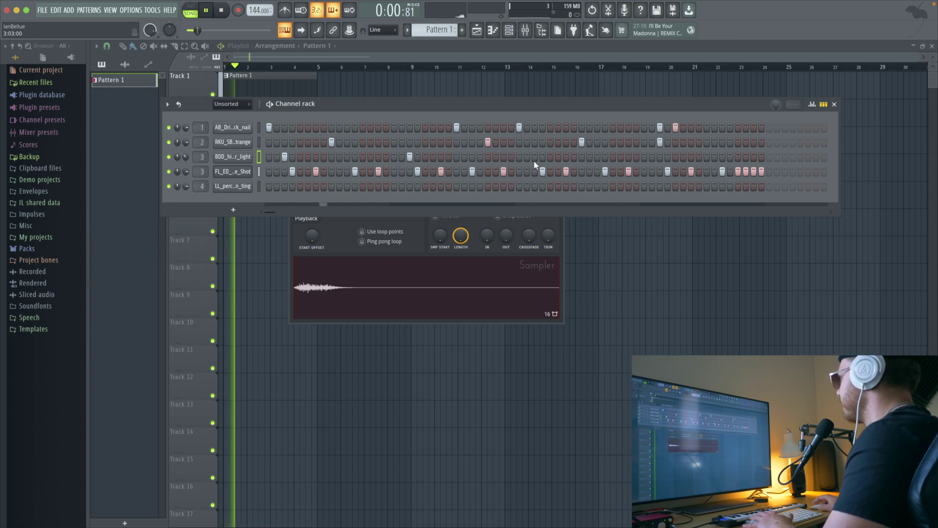
pyautogui.click(480, 157)
pyautogui.click(575, 157)
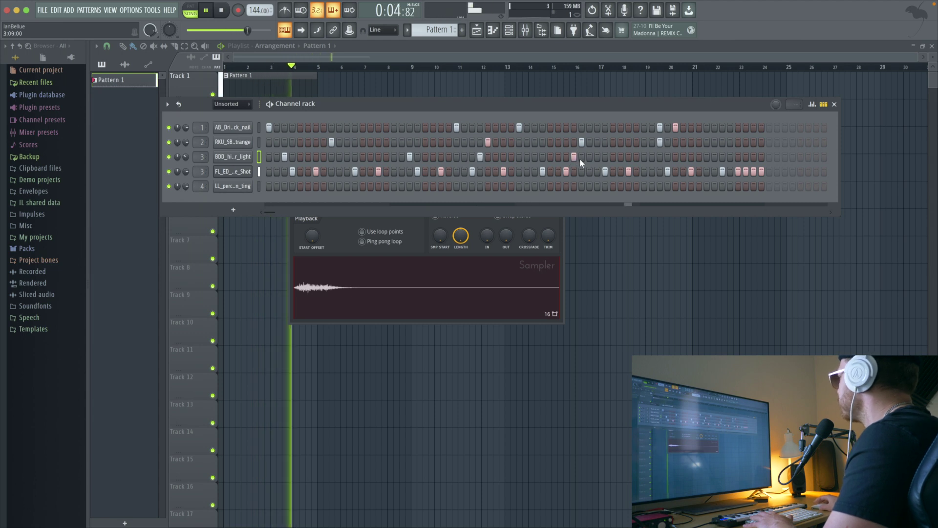
pyautogui.click(754, 157)
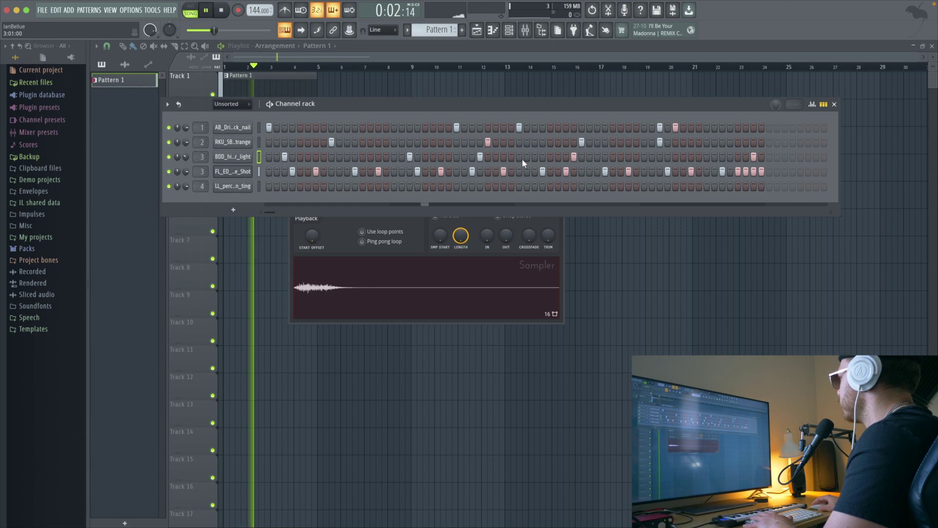
pyautogui.click(535, 157)
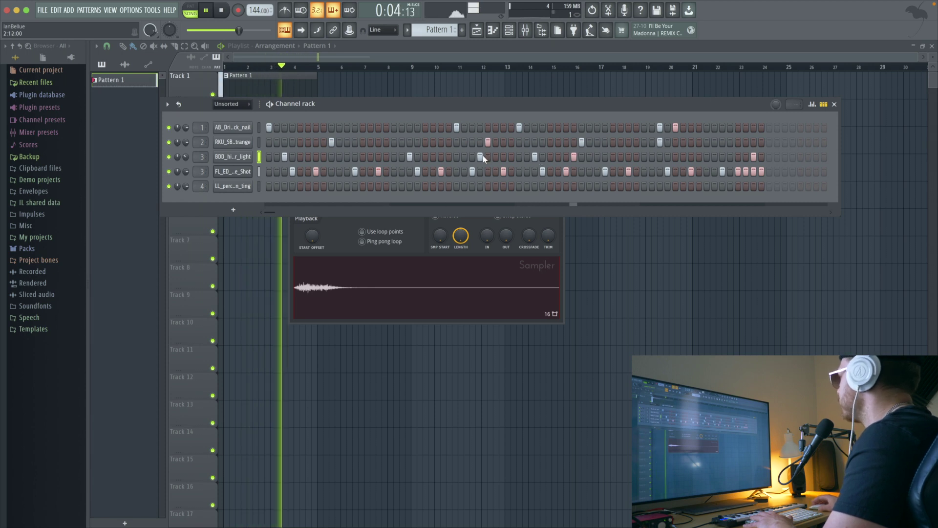
pyautogui.click(495, 156)
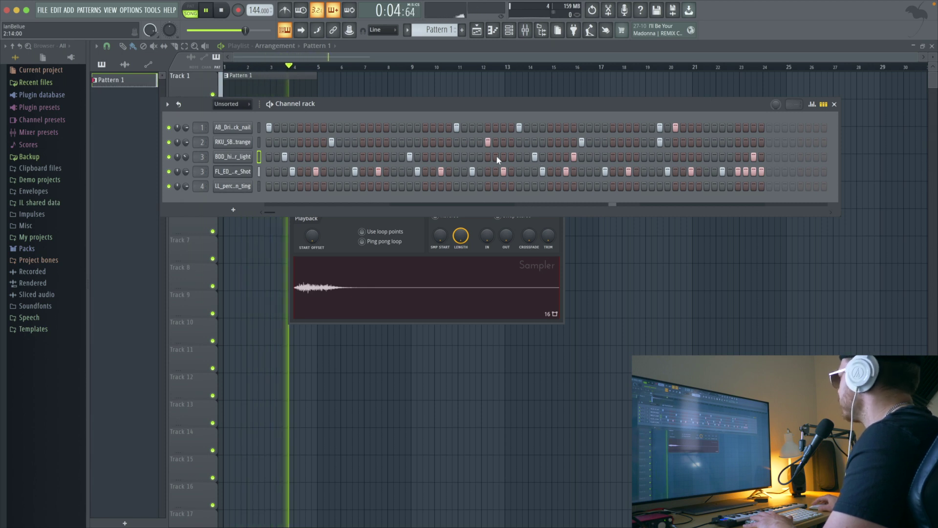
pyautogui.click(612, 157)
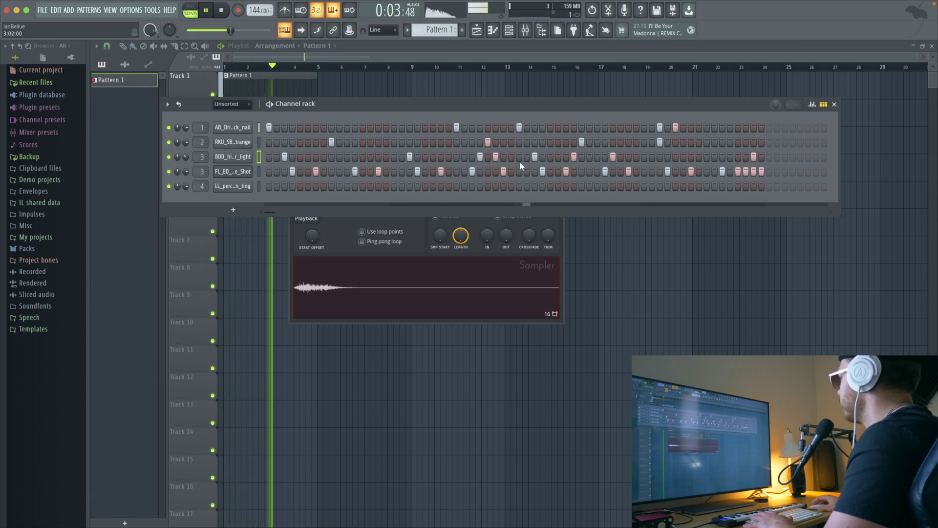
# Remove two mid-pattern BDD hi-hat hits and add one a step later.
pyautogui.rightClick(480, 156)
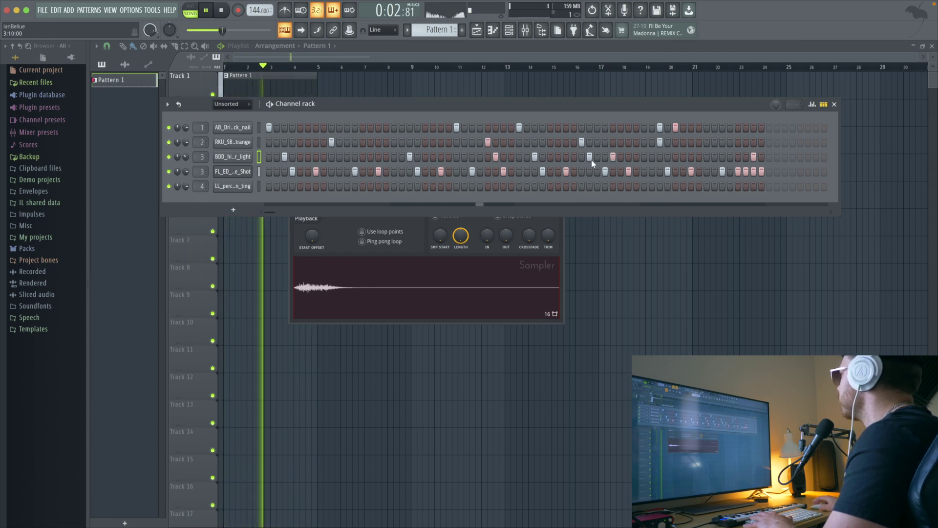
pyautogui.rightClick(496, 157)
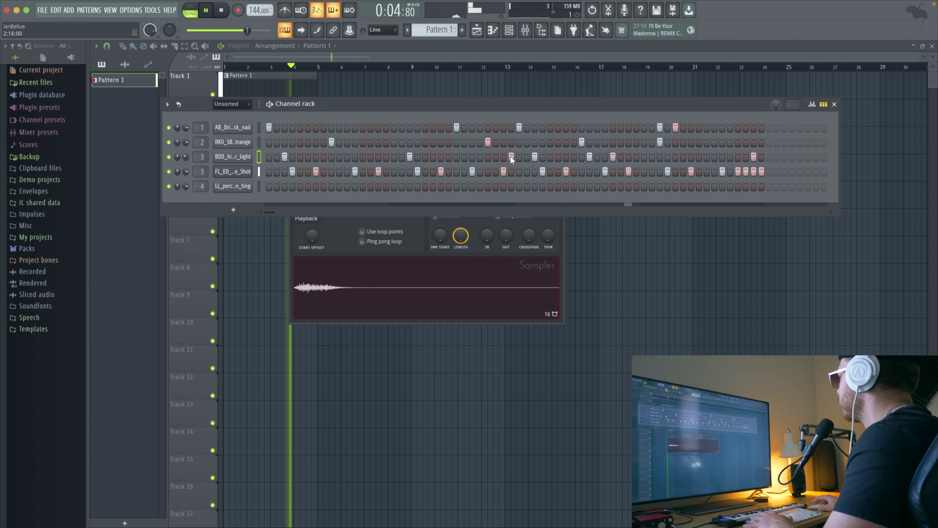
pyautogui.click(511, 157)
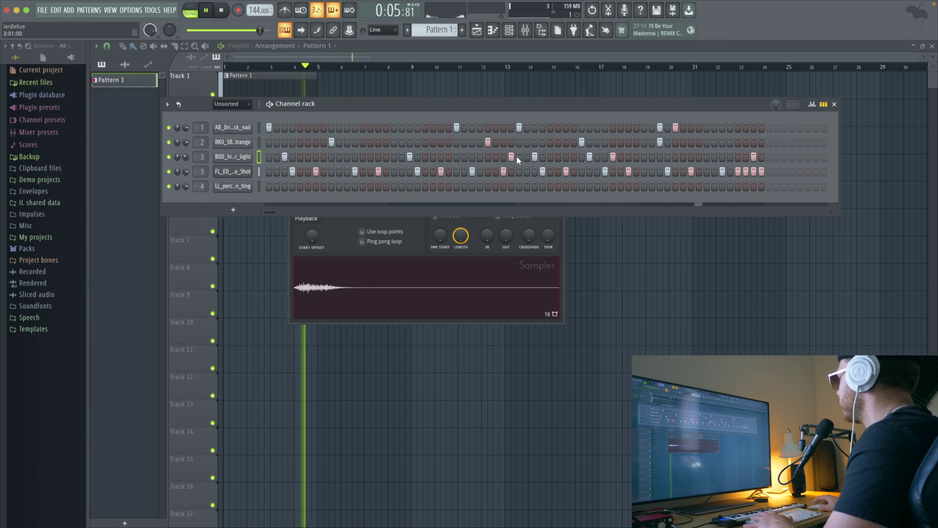
# Build a quick closing hi-hat roll near the pattern end and add a hit near the start.
pyautogui.click(706, 156)
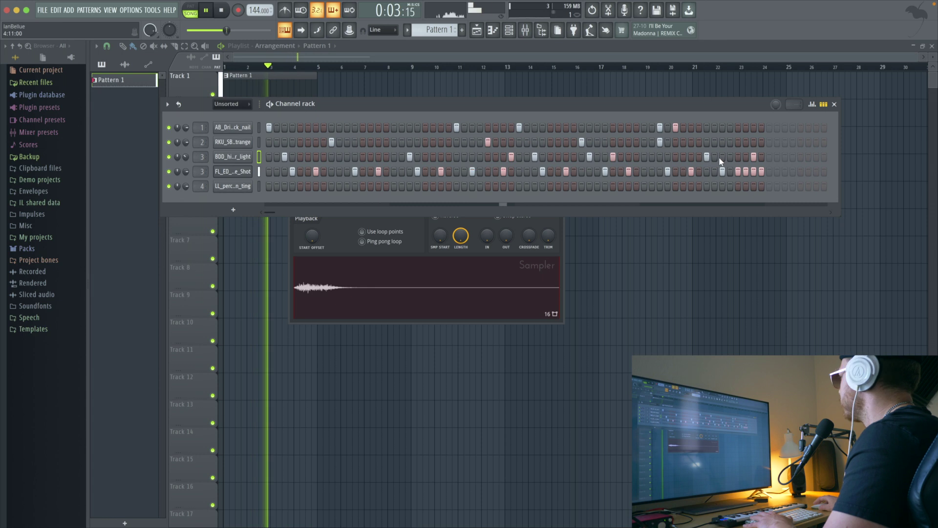
pyautogui.click(723, 157)
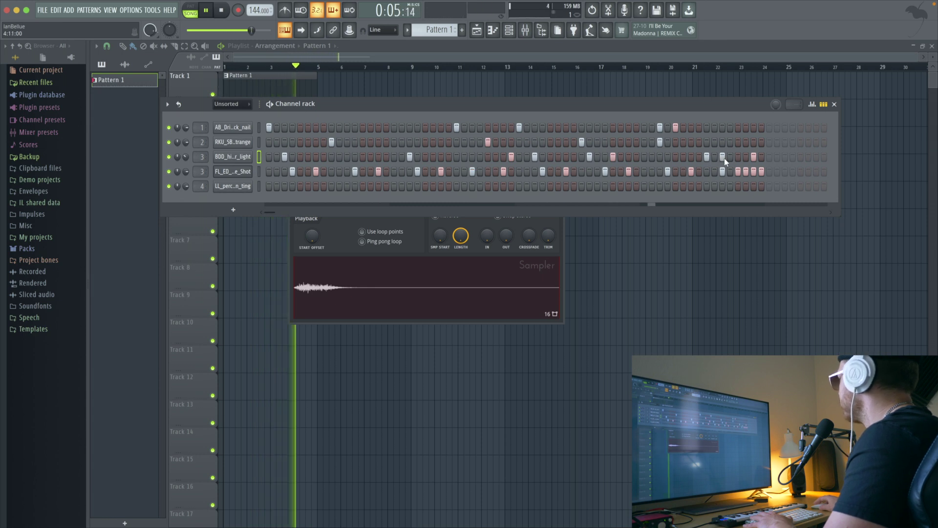
pyautogui.click(736, 157)
pyautogui.rightClick(736, 157)
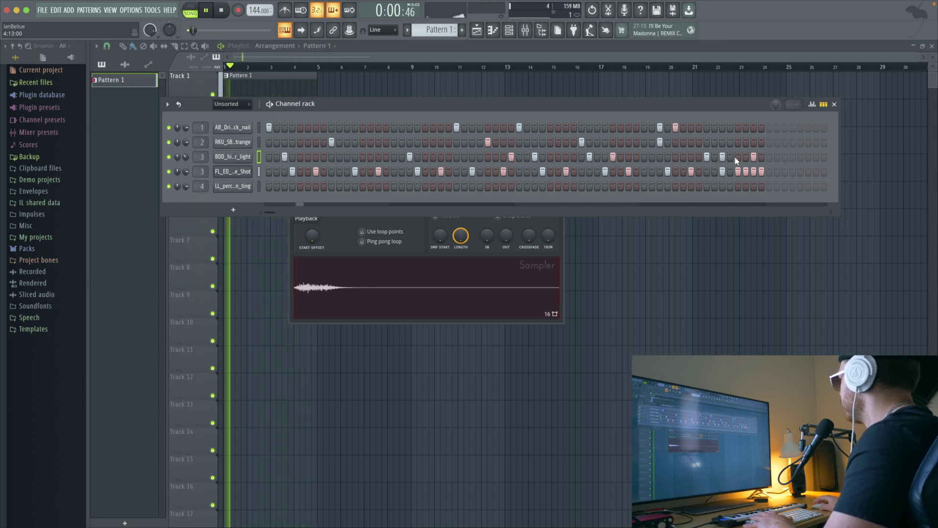
pyautogui.click(675, 156)
pyautogui.rightClick(722, 156)
pyautogui.click(737, 157)
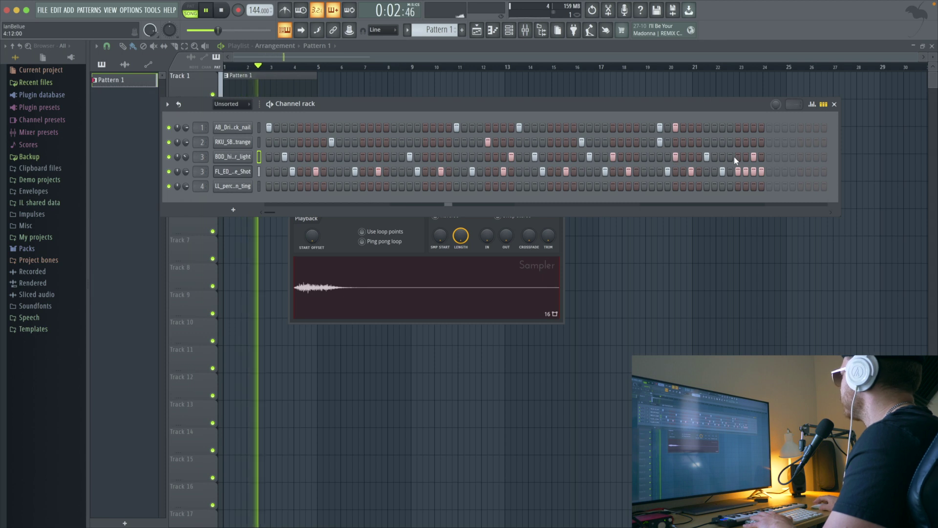
pyautogui.rightClick(754, 157)
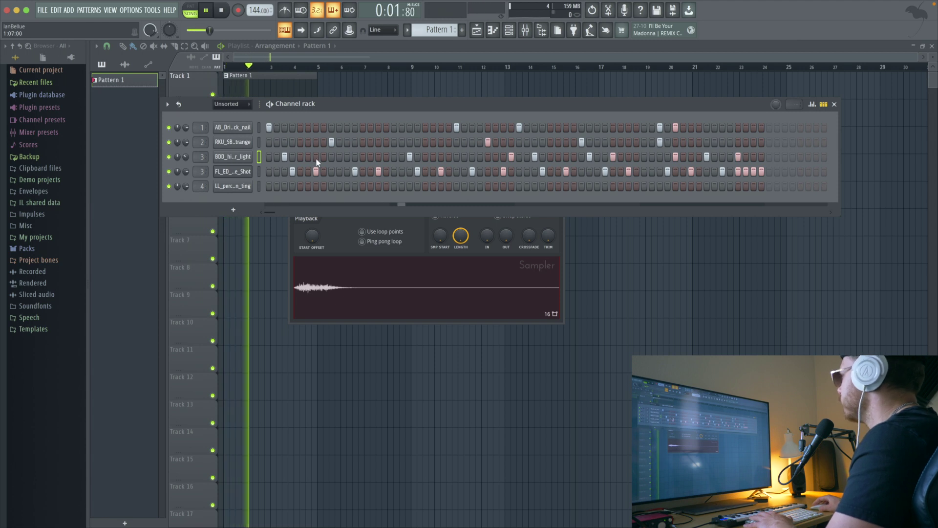
pyautogui.click(300, 156)
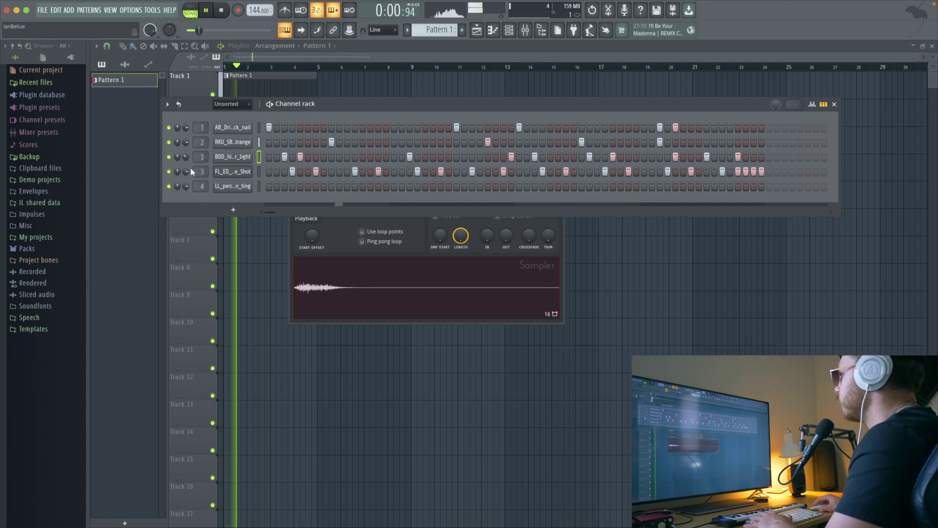
# Lower the BDD hi-hat volume to 23% and add fill hits across the first half.
pyautogui.moveTo(186, 156); pyautogui.dragTo(186, 157)
pyautogui.press('space')
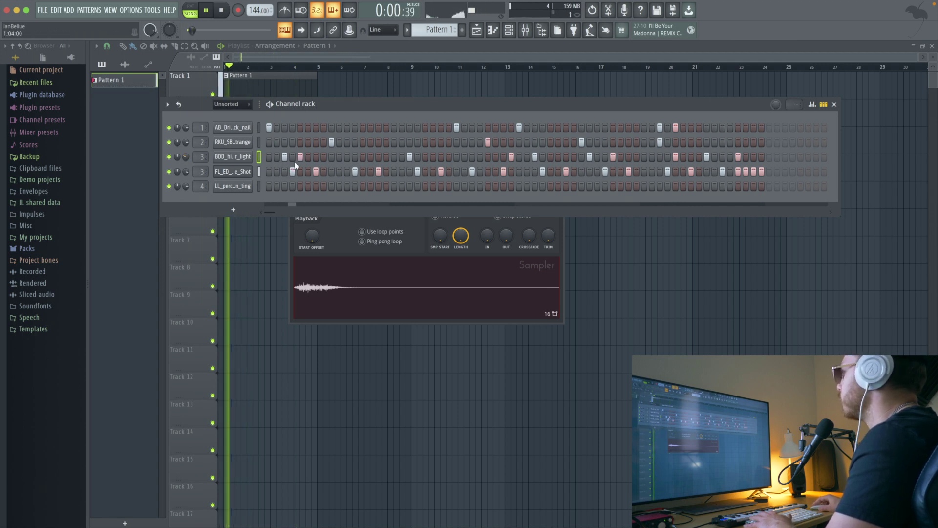
pyautogui.click(316, 156)
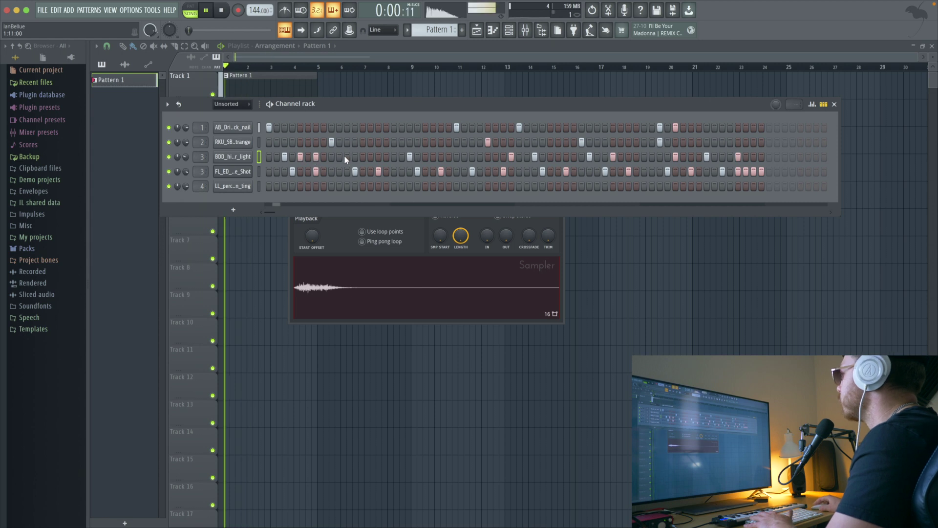
pyautogui.click(378, 157)
pyautogui.click(503, 171)
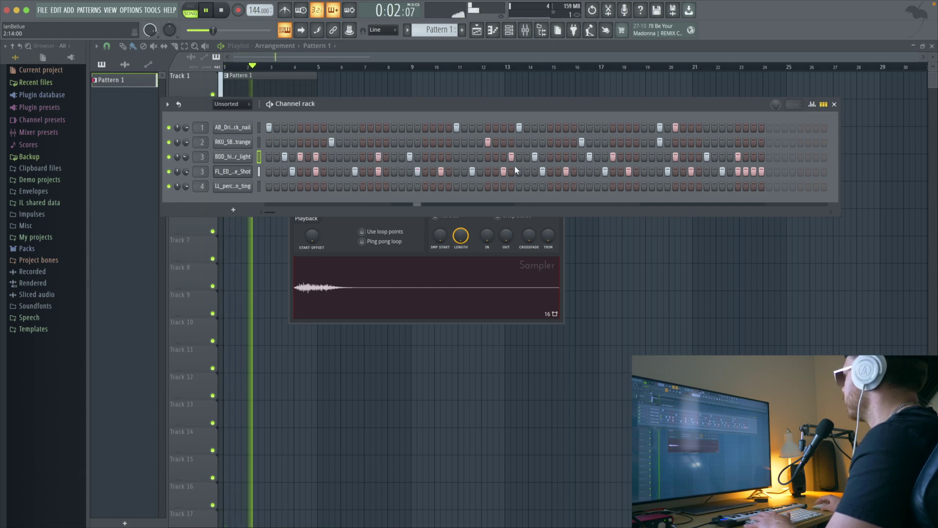
pyautogui.click(628, 157)
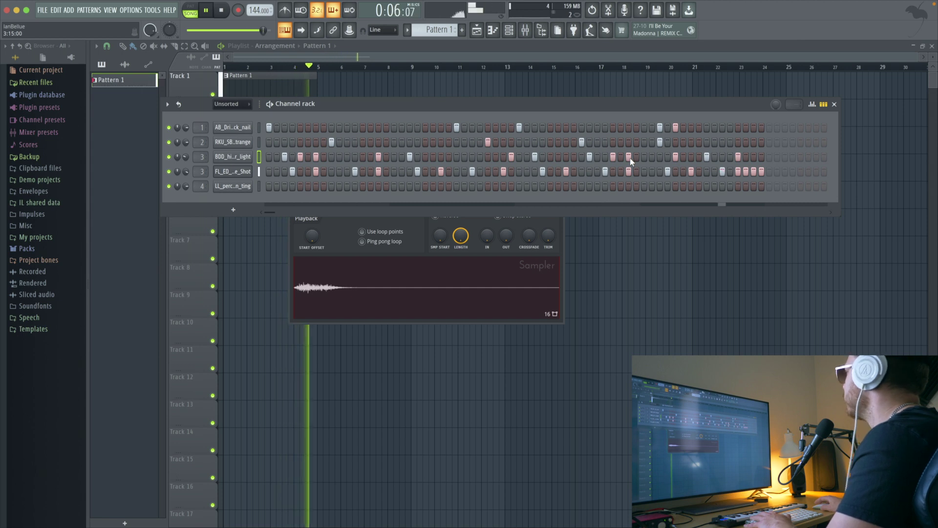
pyautogui.moveTo(185, 157); pyautogui.dragTo(186, 186)
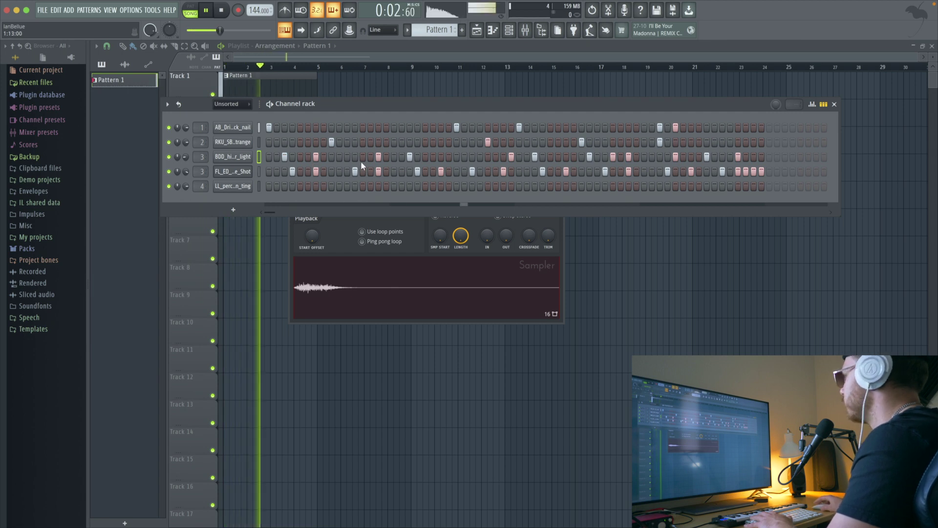
pyautogui.click(519, 156)
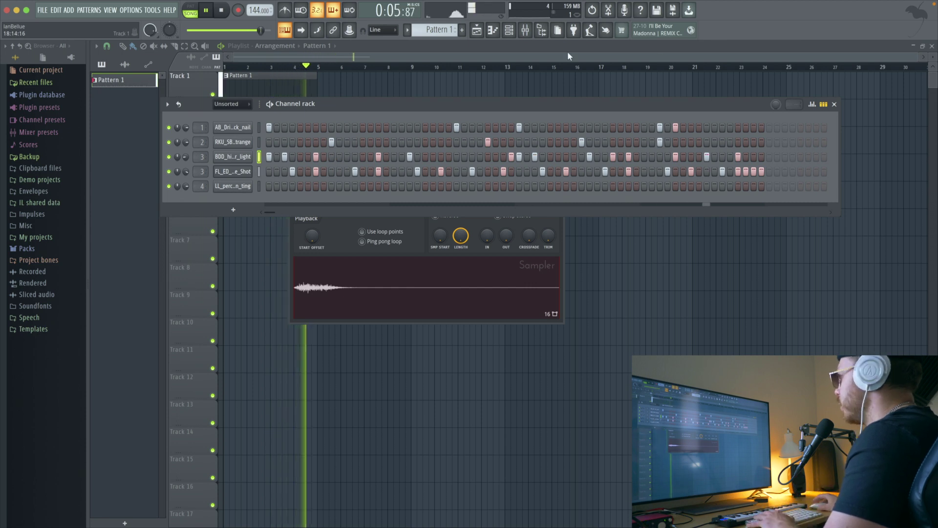
# Load Fruity Delay 2 into insert 3's first mixer slot and set its feedback to 13%.
pyautogui.press('space')
pyautogui.click(524, 30)
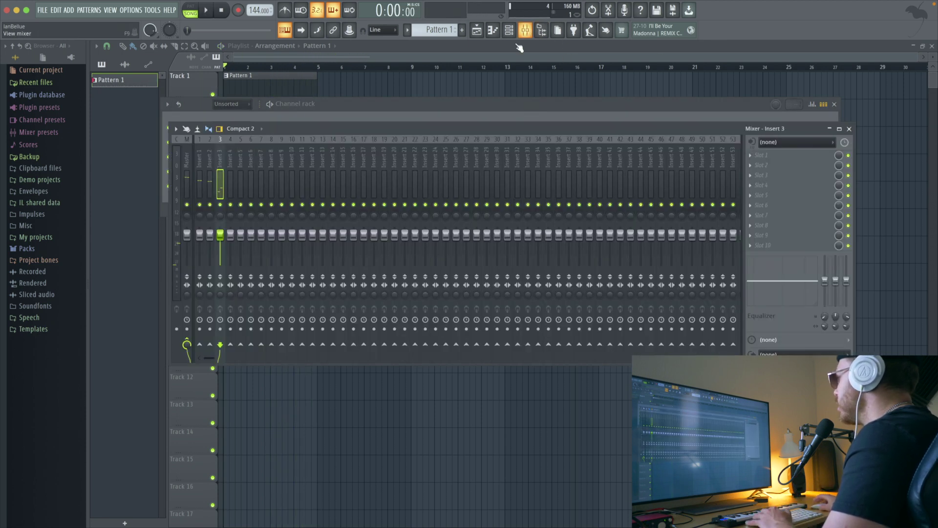
pyautogui.click(782, 157)
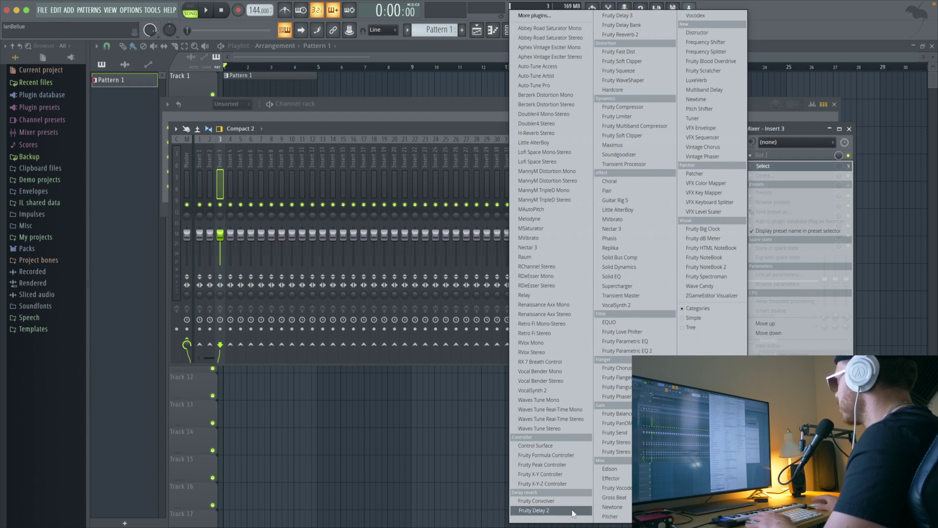
pyautogui.click(548, 510)
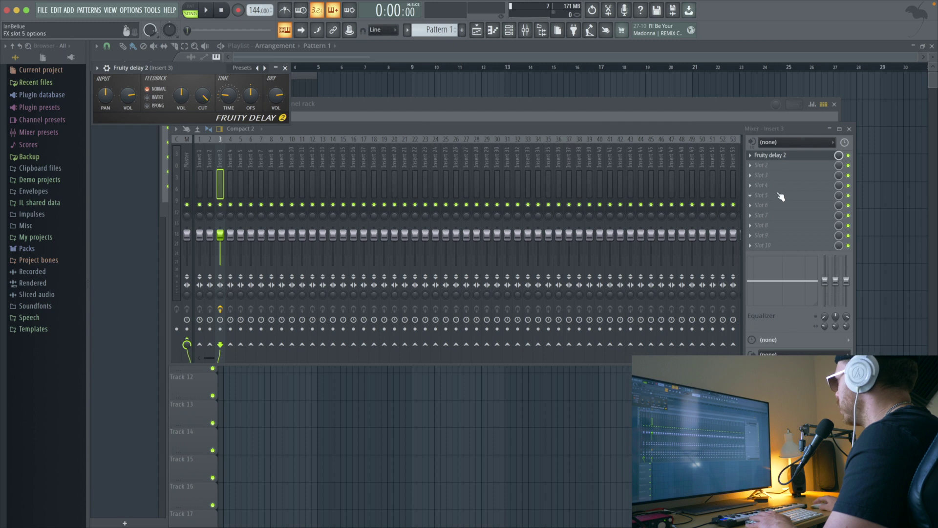
pyautogui.moveTo(197, 74); pyautogui.dragTo(373, 121)
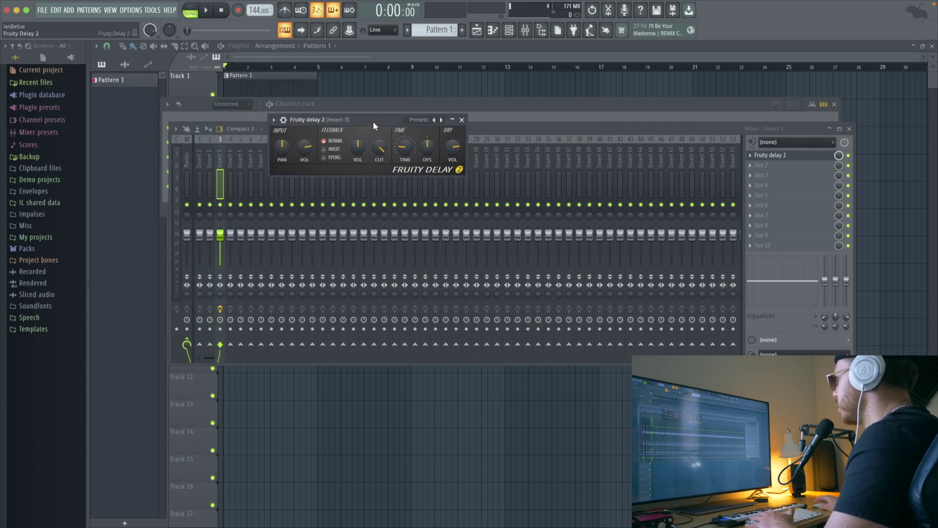
pyautogui.press('space')
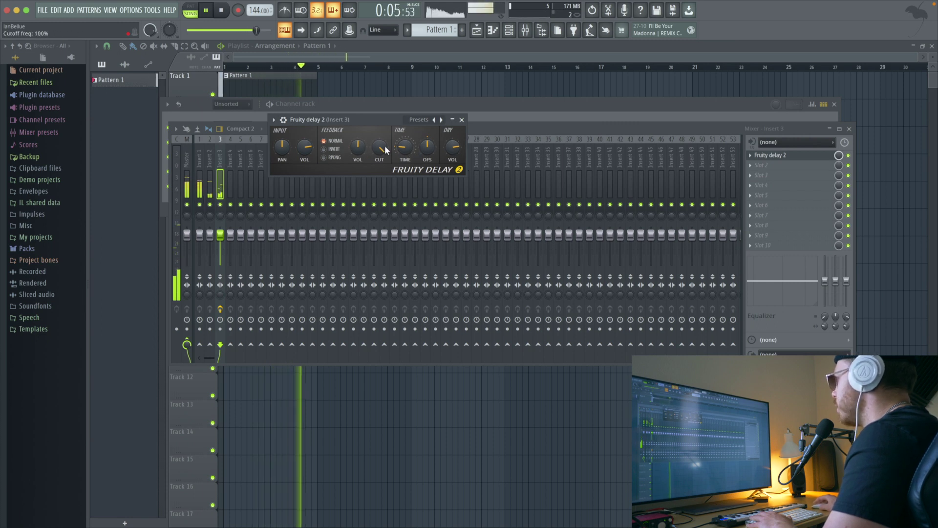
pyautogui.moveTo(364, 149); pyautogui.dragTo(364, 169)
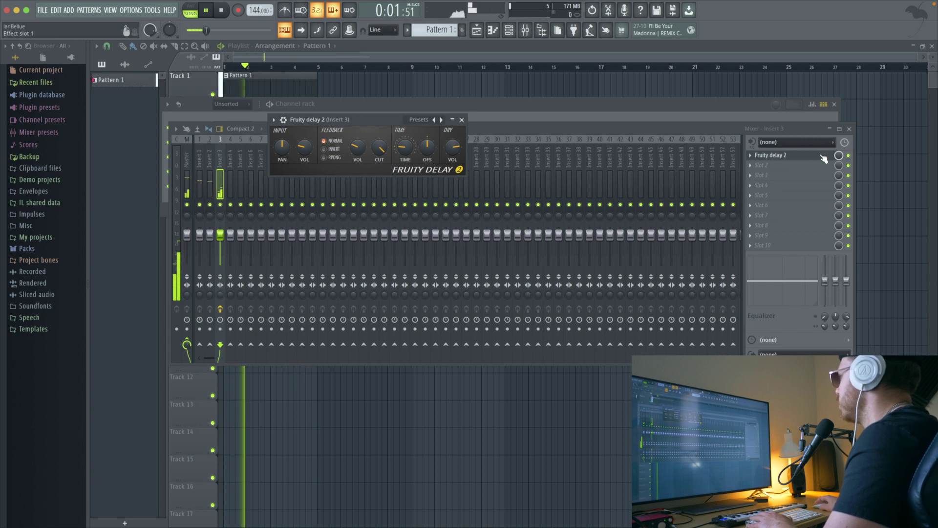
# Add Fruity Fast Dist to insert 3's second slot.
pyautogui.click(462, 120)
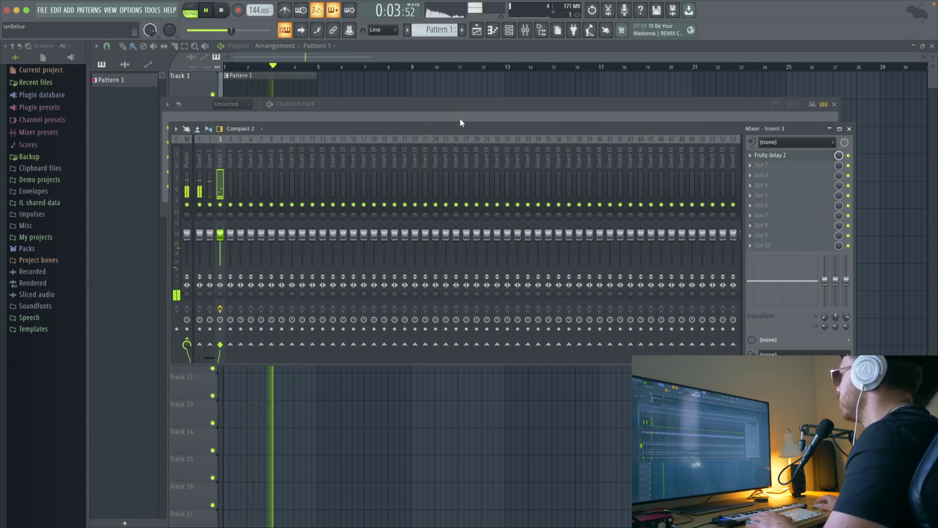
pyautogui.click(758, 166)
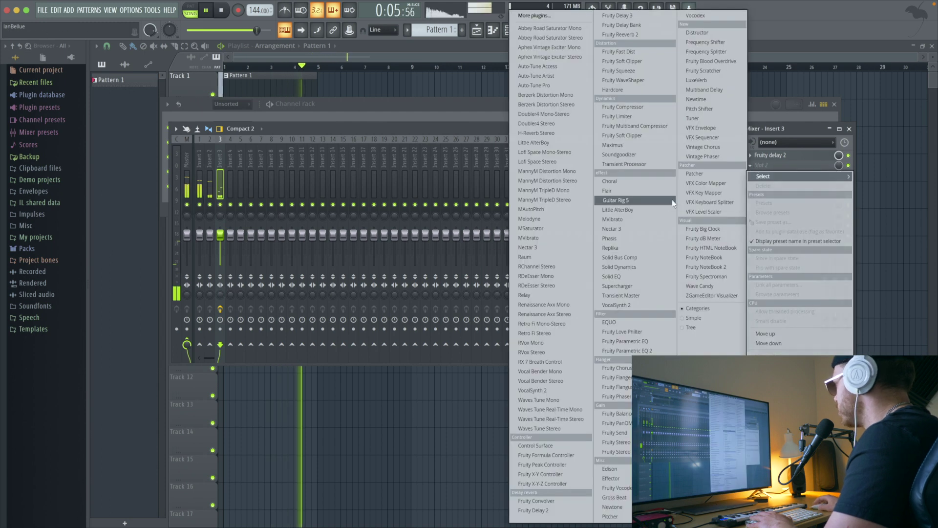
pyautogui.click(646, 54)
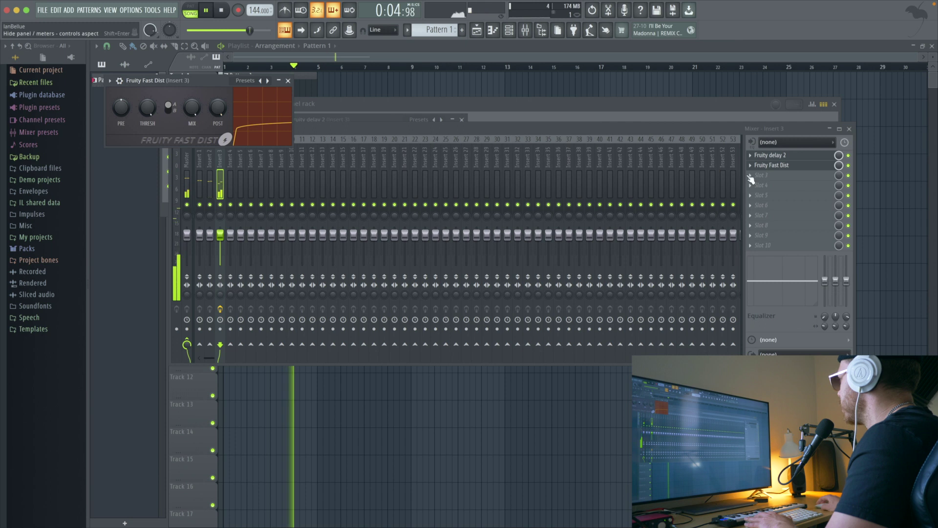
# Add Fruity parametric EQ 2 in slot 3, cutting the lows and dipping highs near 5766 Hz.
pyautogui.click(751, 179)
pyautogui.click(661, 330)
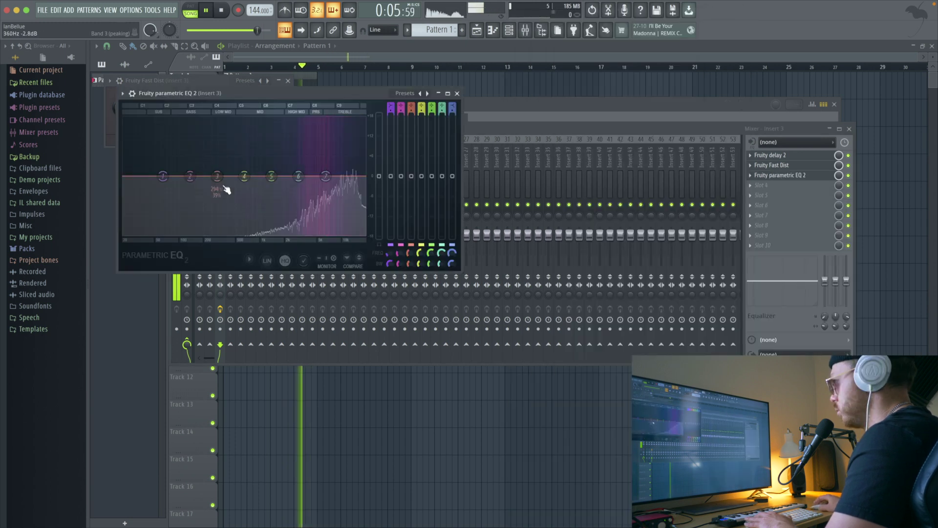
pyautogui.moveTo(162, 176); pyautogui.dragTo(193, 233)
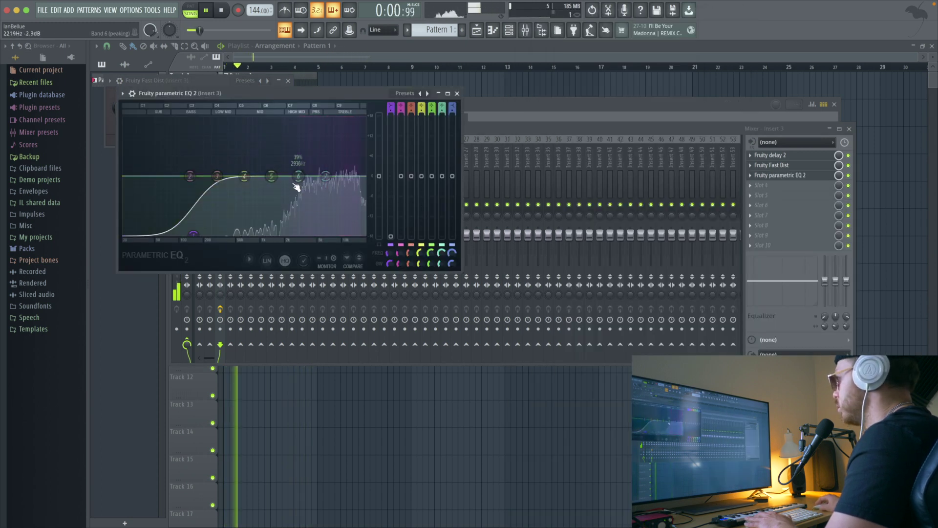
pyautogui.moveTo(297, 187); pyautogui.dragTo(322, 185)
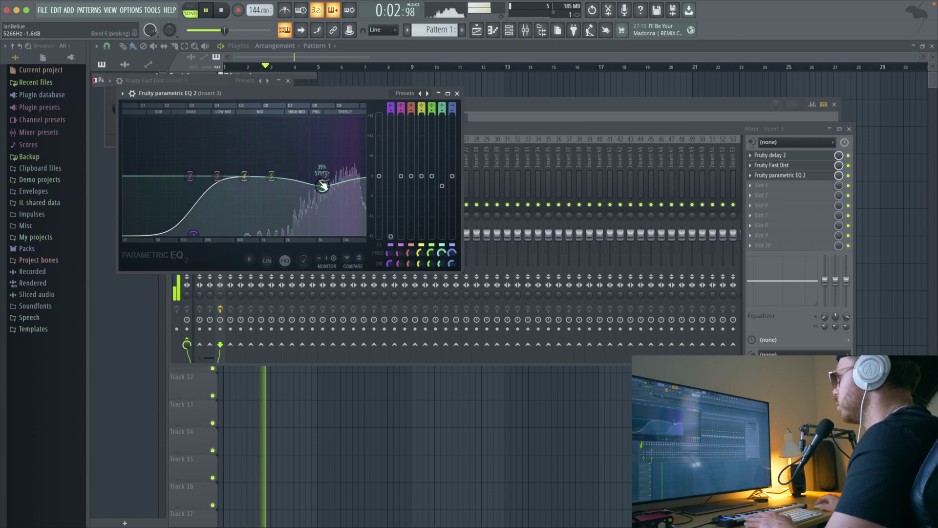
pyautogui.click(457, 93)
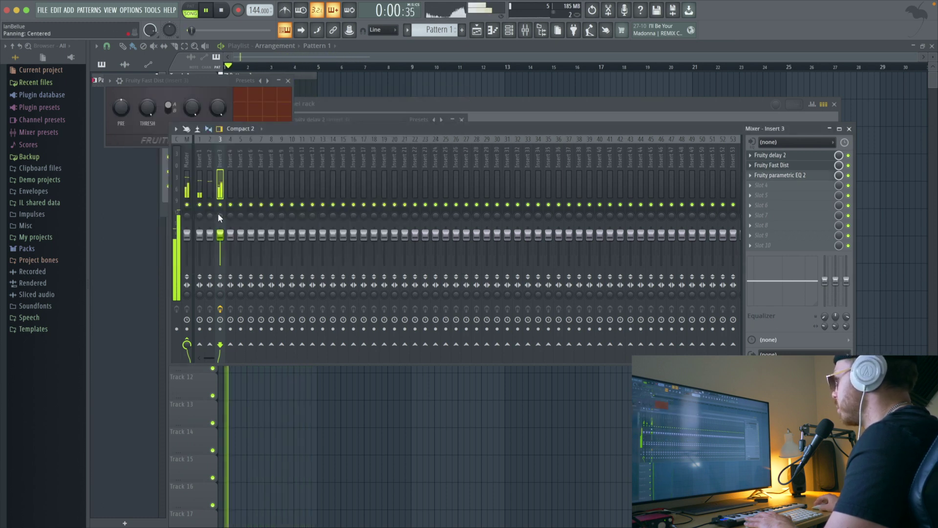
# Close the mixer with F9 to bring the channel rack back in view.
pyautogui.press('F9')
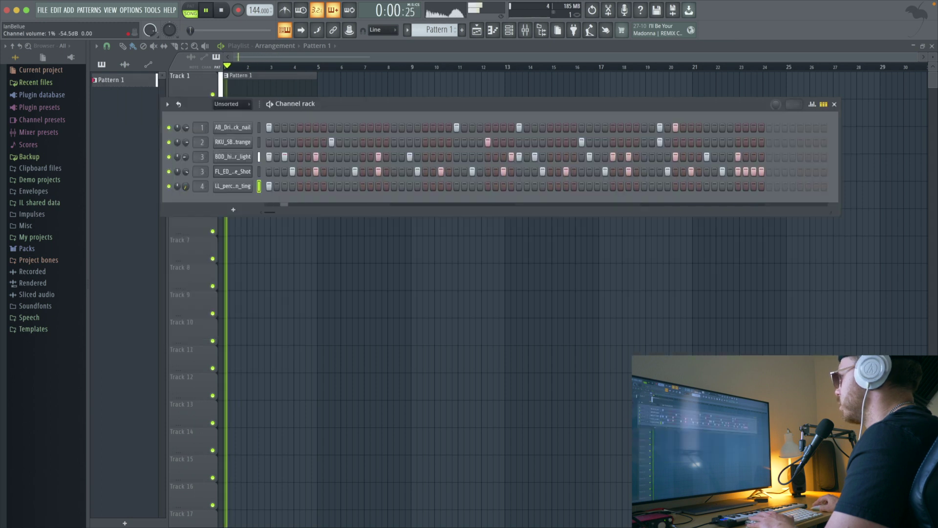